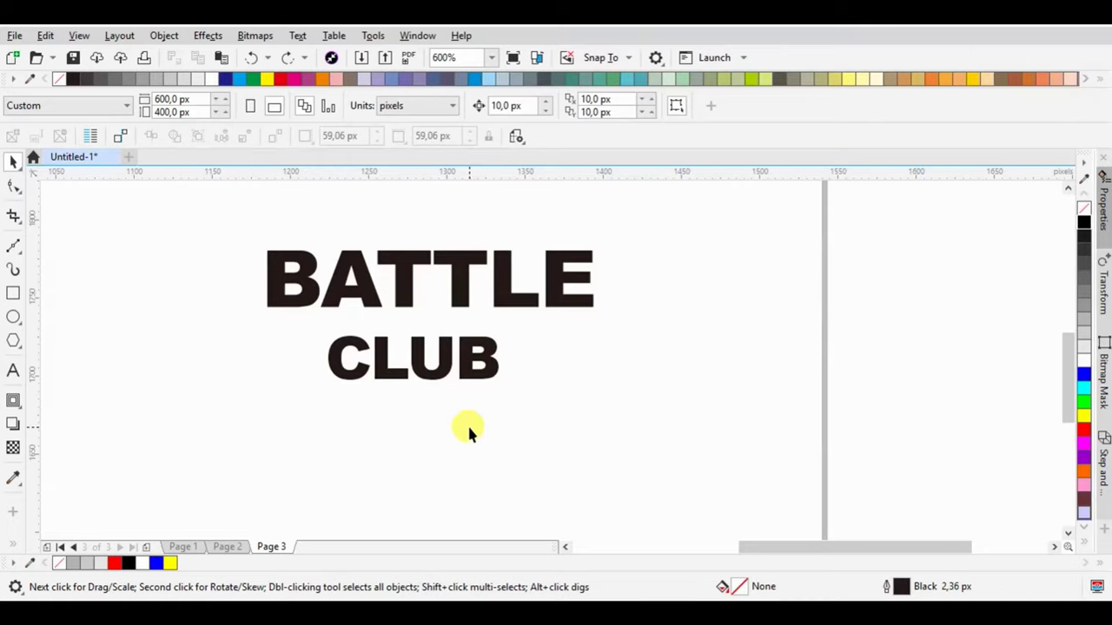
Step: Add a perspective to BATTLE, pulling its bottom corners outward so it slants
left_click(453, 251)
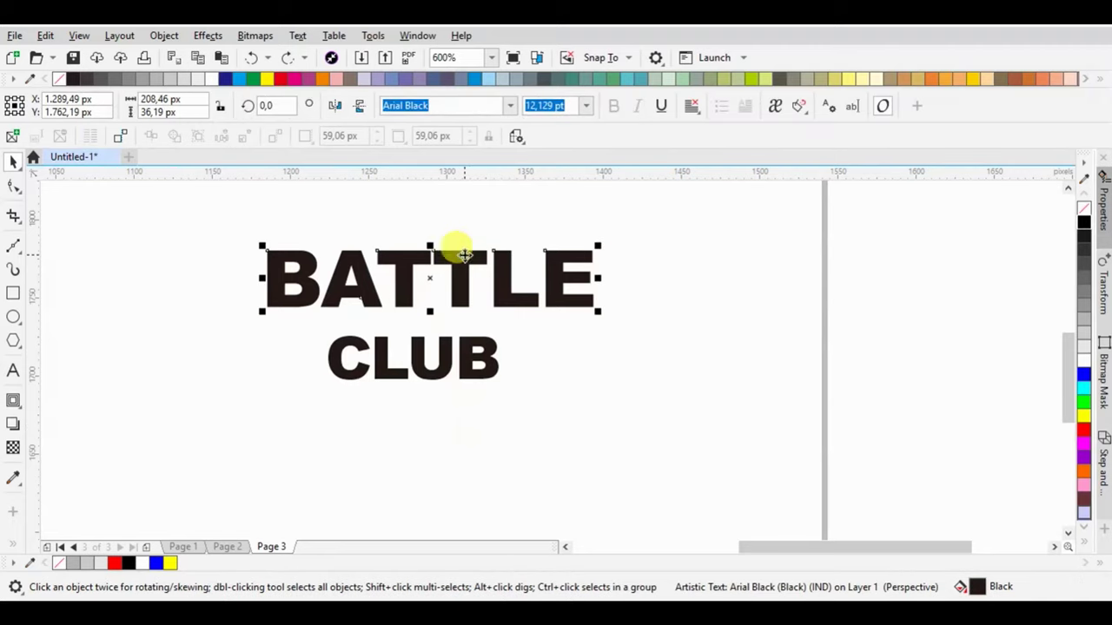
left_click(208, 36)
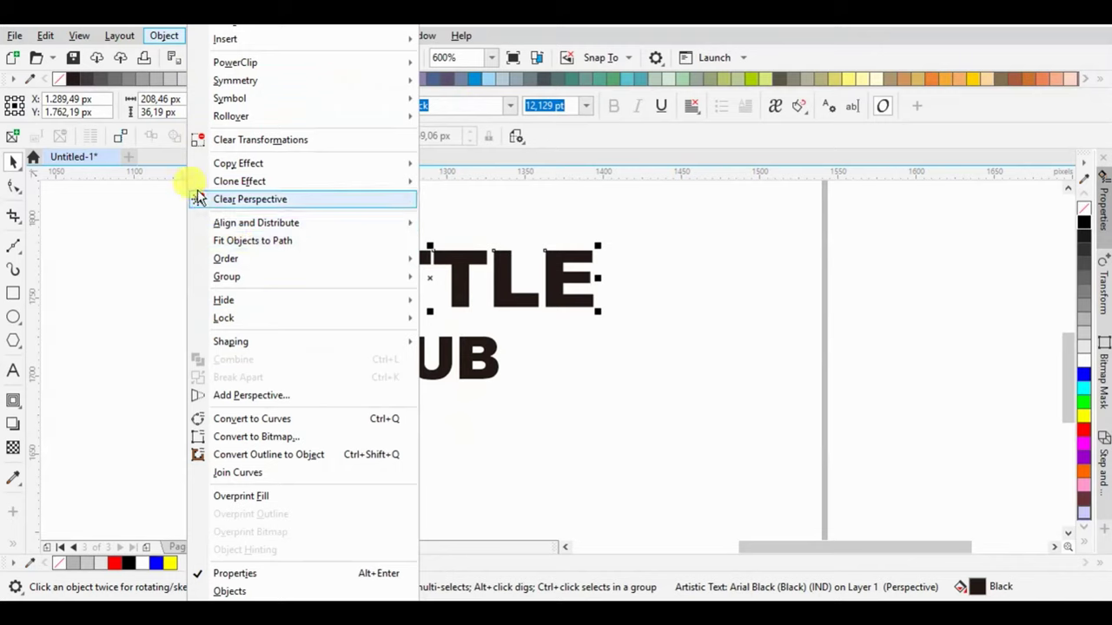
left_click(248, 396)
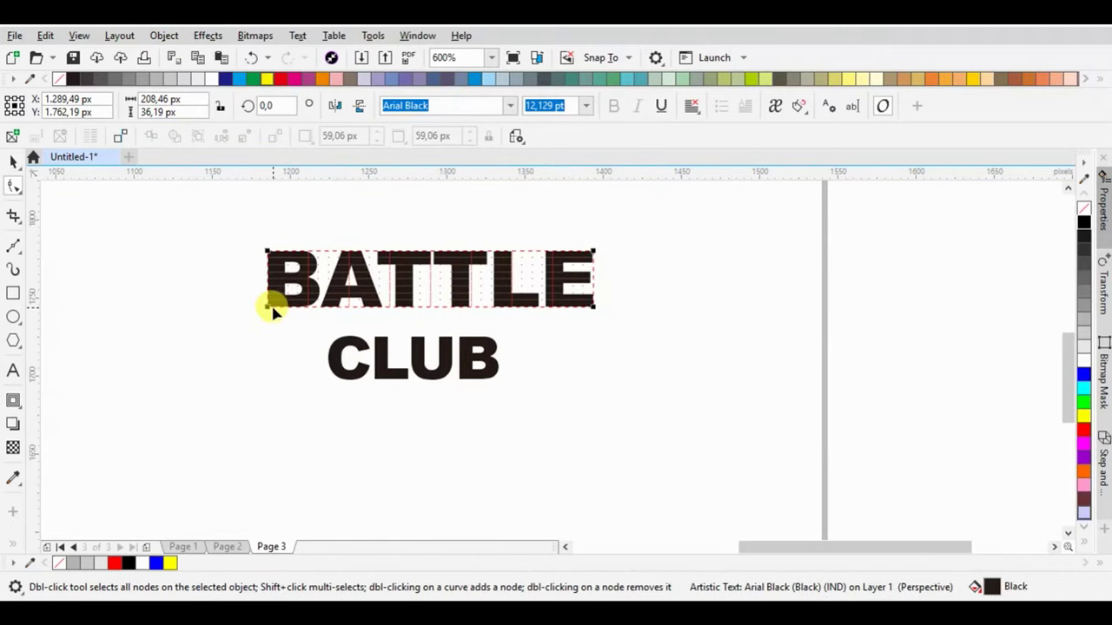
left_click_drag(268, 306, 248, 318)
left_click_drag(590, 309, 622, 323)
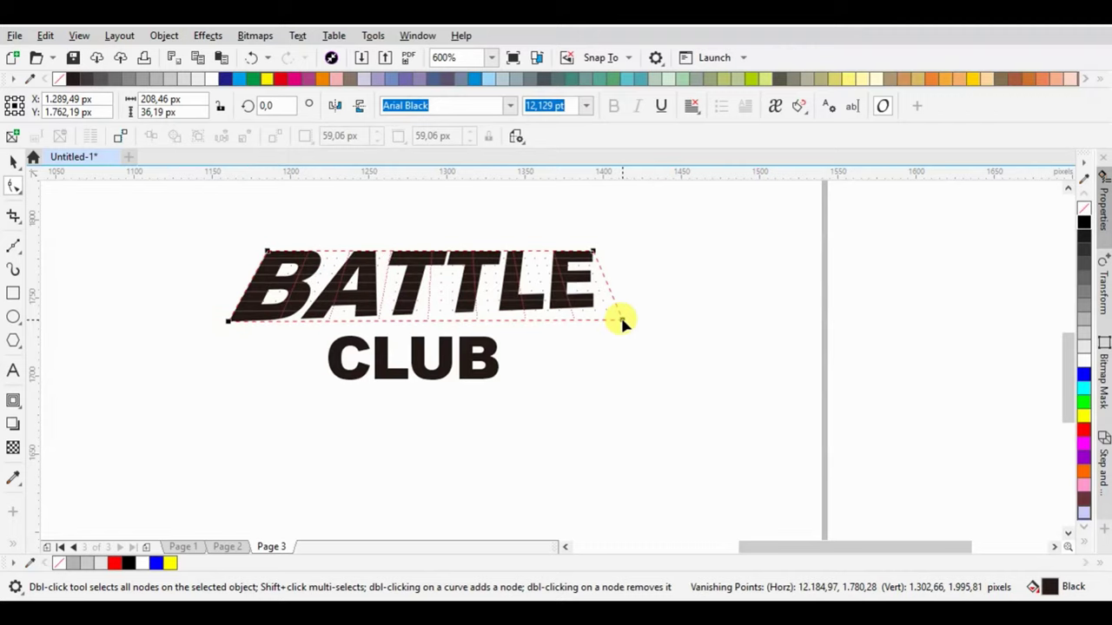
Step: Add a perspective to CLUB, stretching its top corners outward, then reselect BATTLE
left_click(463, 347)
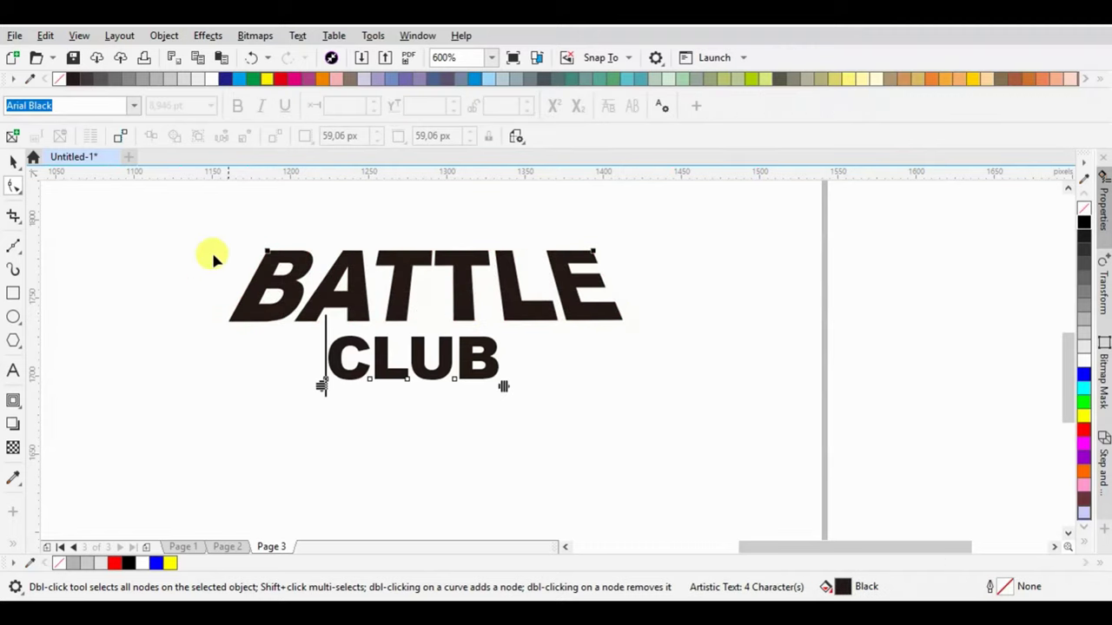
left_click(14, 160)
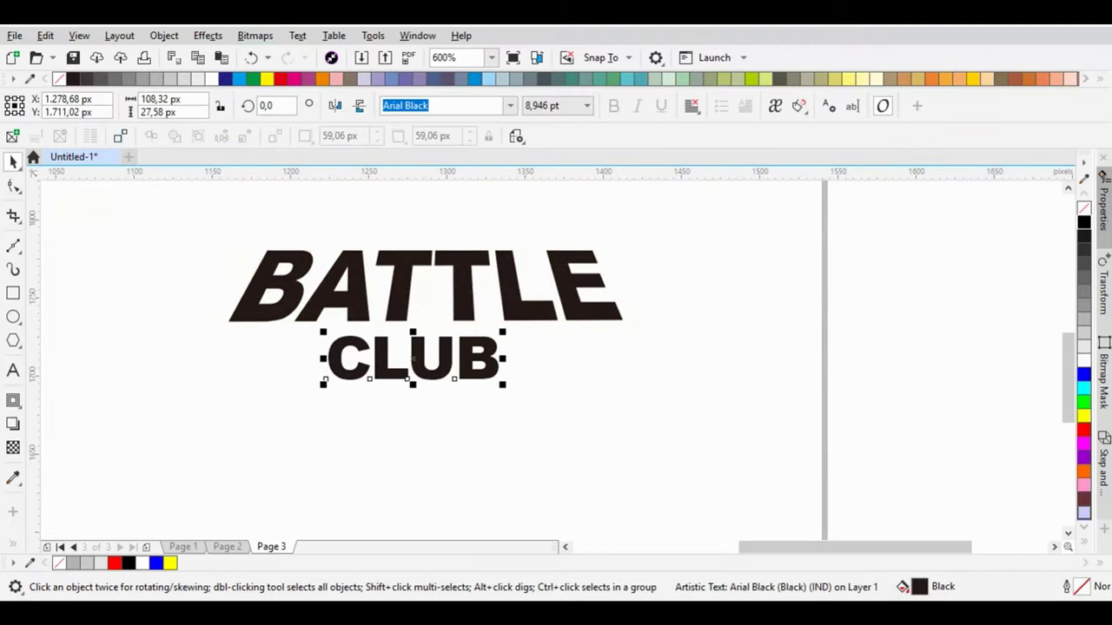
left_click(163, 36)
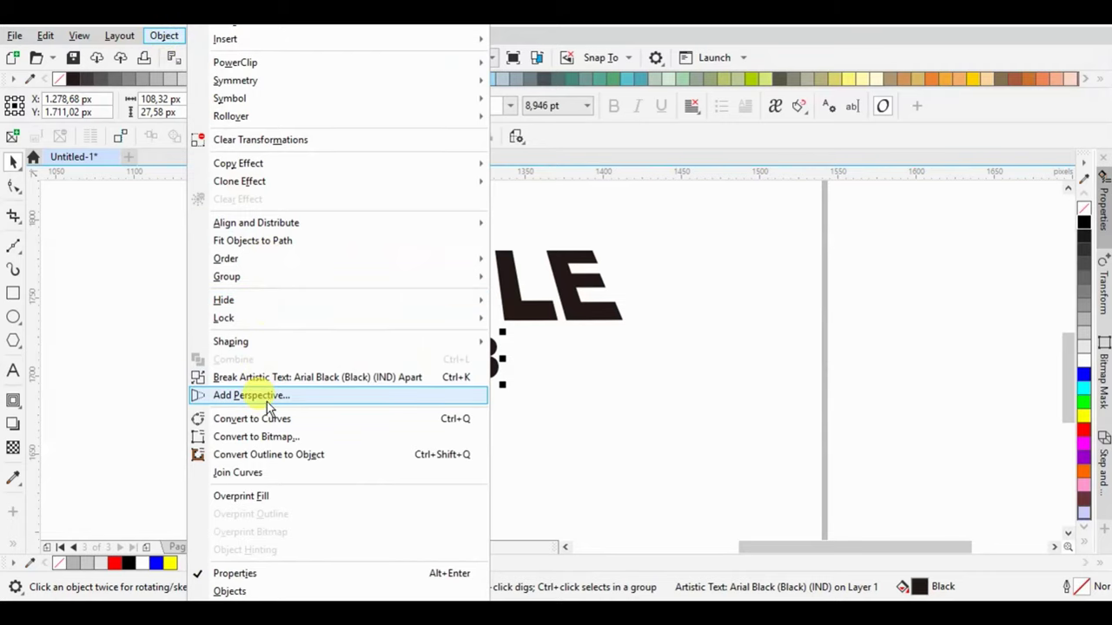
left_click(260, 396)
left_click_drag(330, 337, 319, 338)
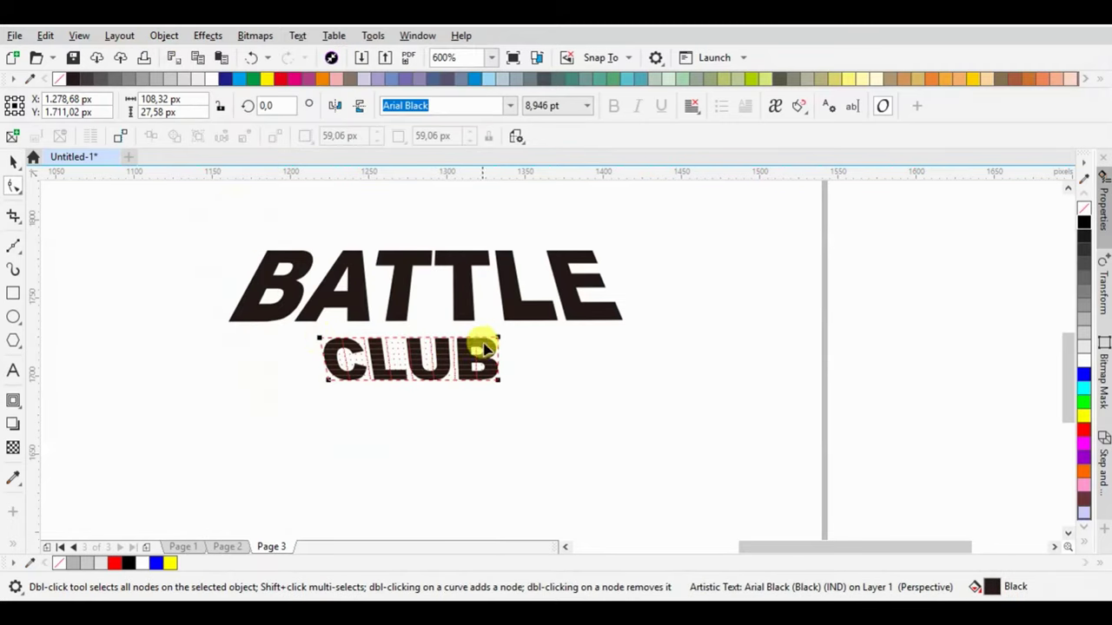
left_click_drag(501, 338, 519, 338)
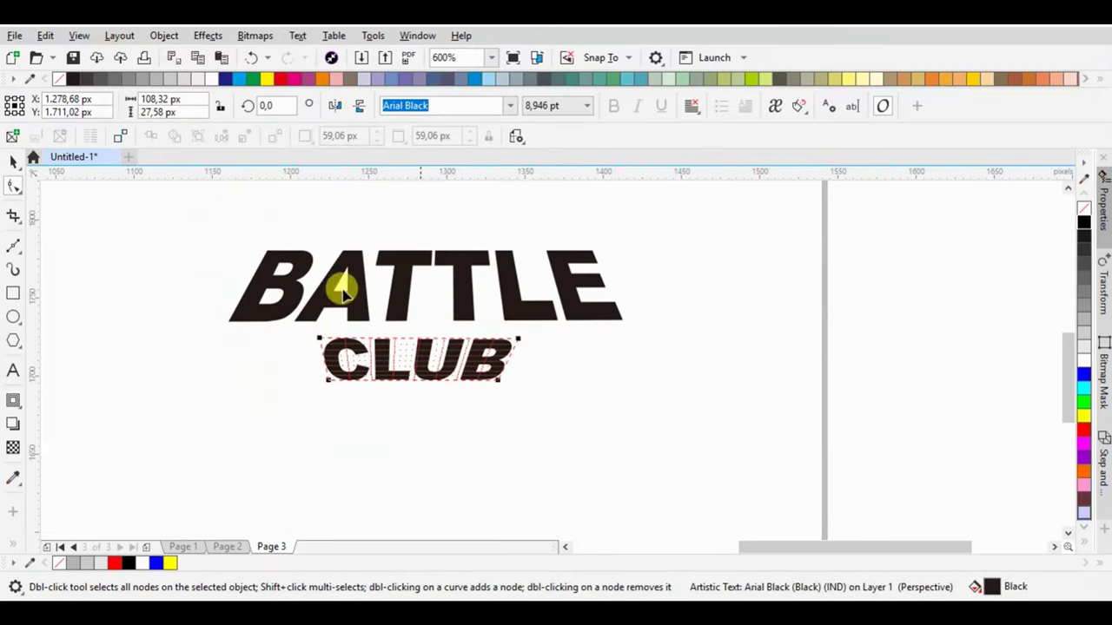
left_click(17, 161)
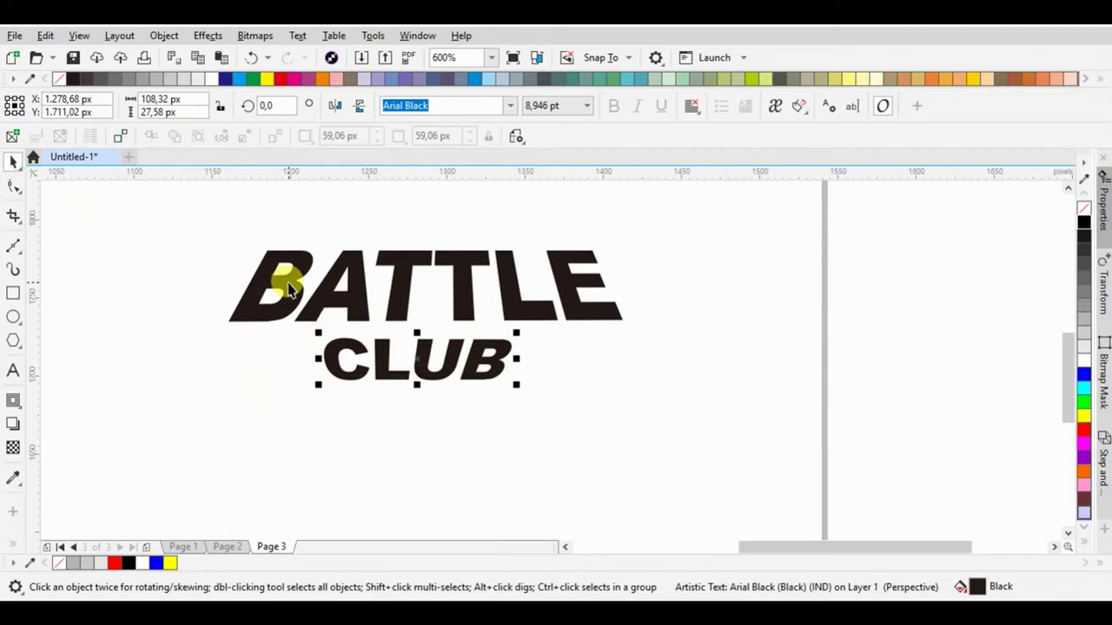
left_click(290, 282)
left_click(13, 400)
scroll(303, 241, "up", 2)
Step: Grow a thick black contour around BATTLE and break it apart into a separate shape
left_click_drag(231, 277, 205, 252)
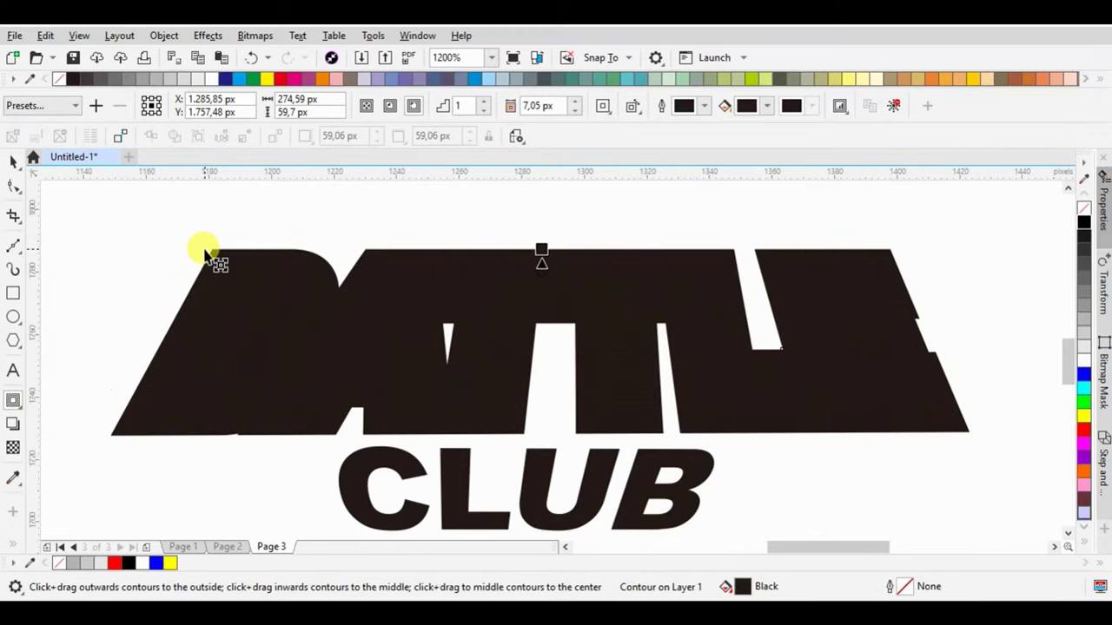
key("ctrl+k")
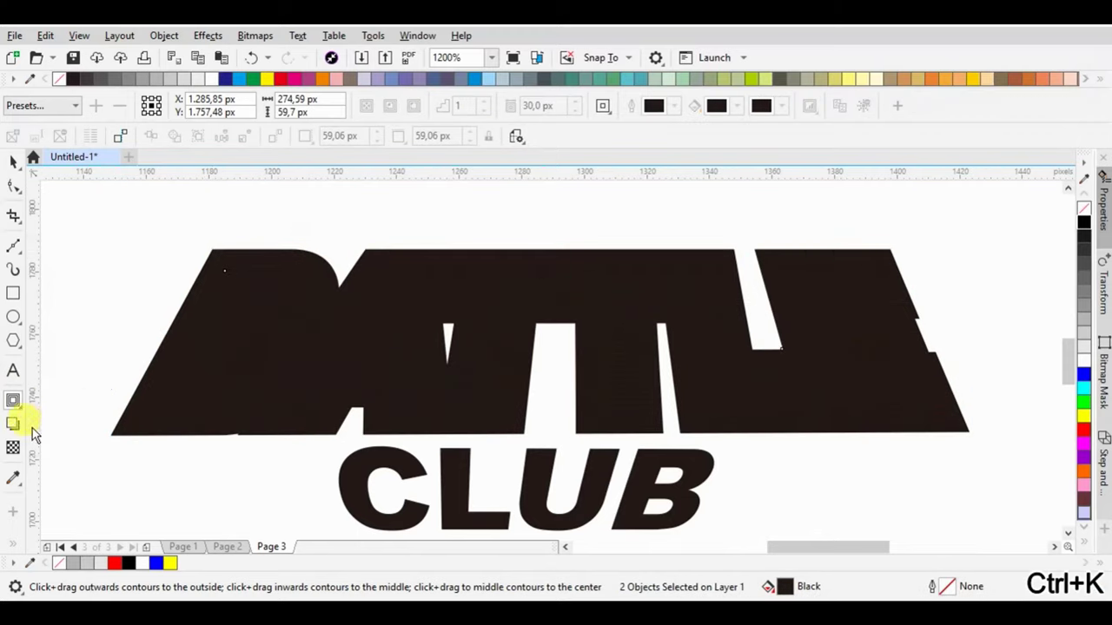
left_click(19, 404)
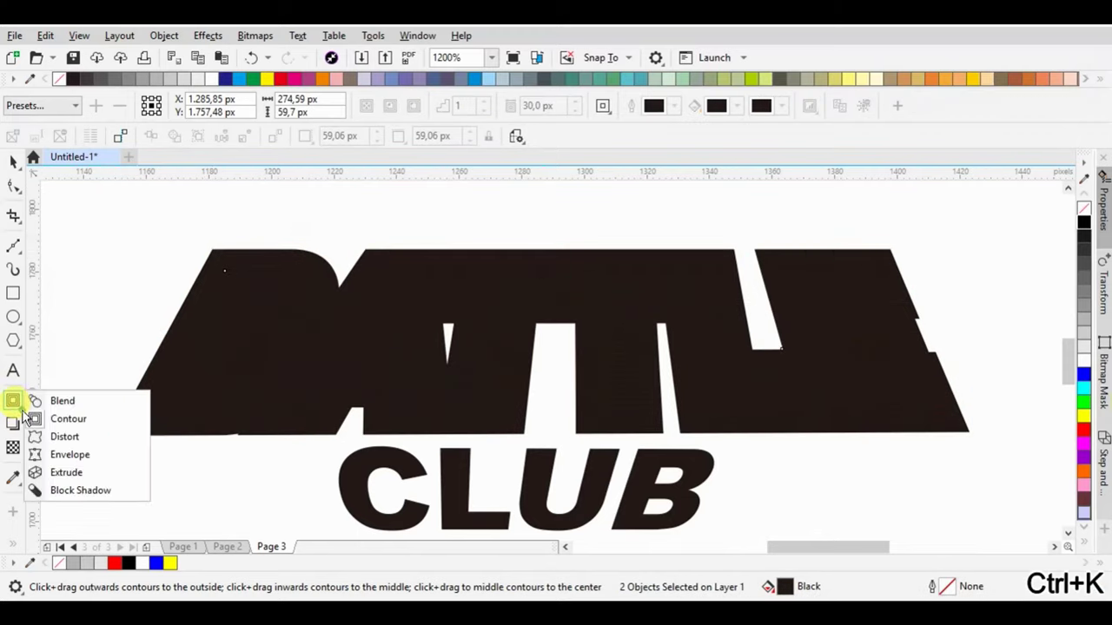
left_click(70, 474)
scroll(463, 304, "down", 1)
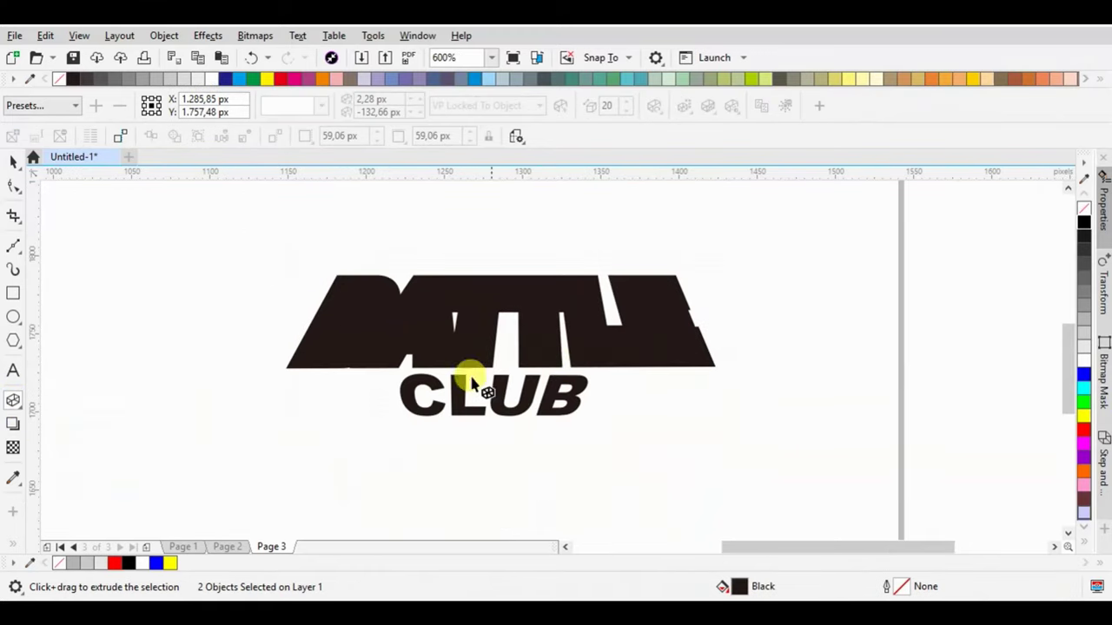
key("space")
left_click(526, 280)
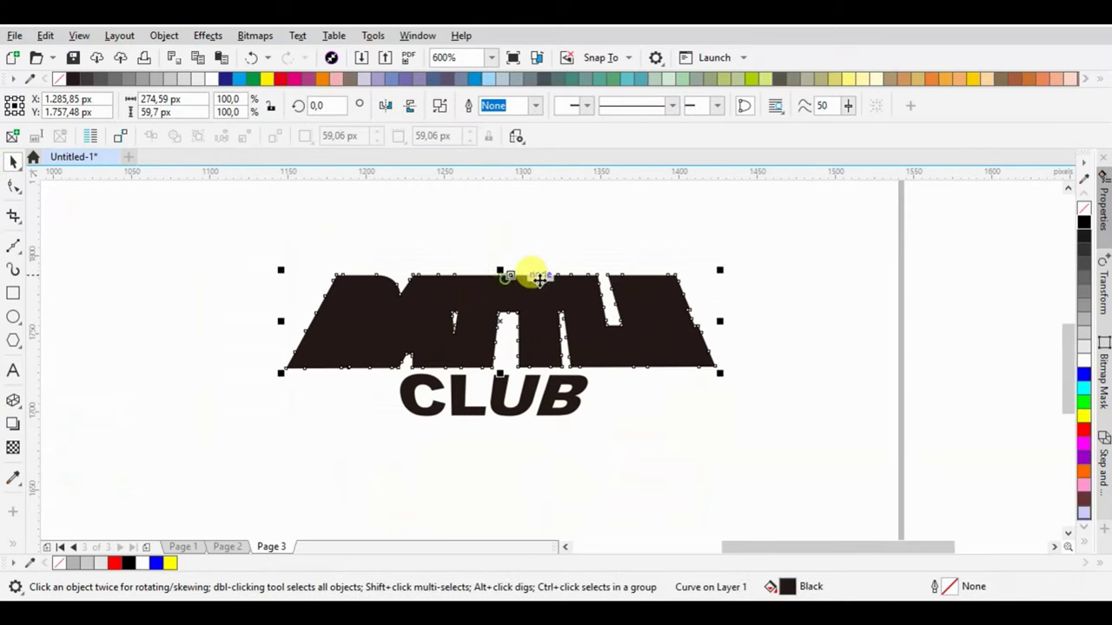
Step: Fill the contour shape bright green and extrude it toward a vanishing point below
left_click(1083, 401)
left_click(13, 401)
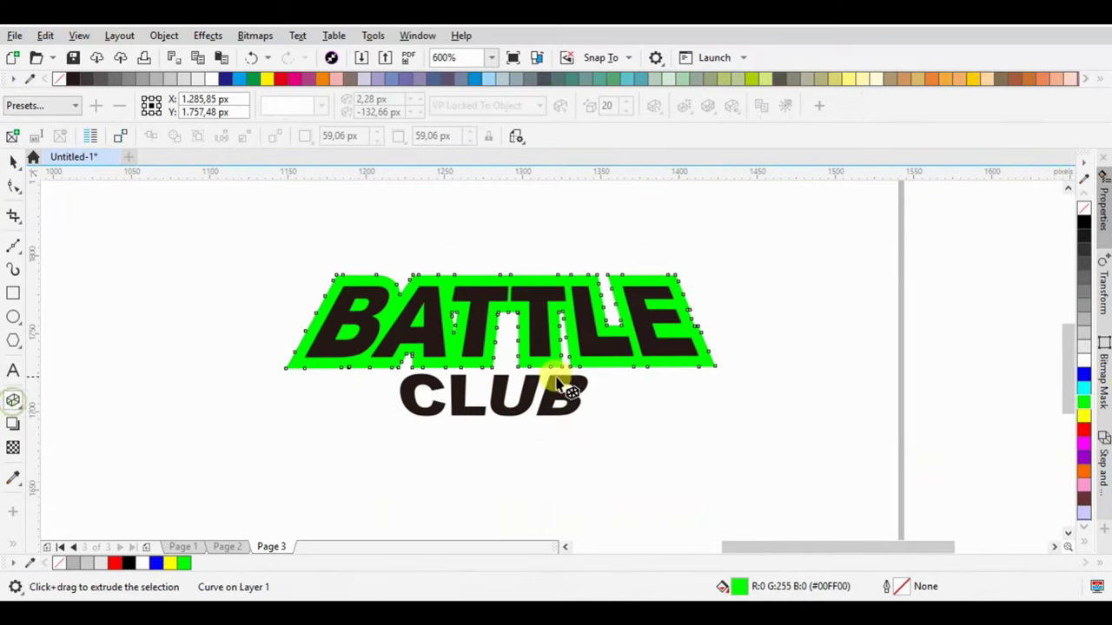
left_click_drag(500, 365, 514, 492)
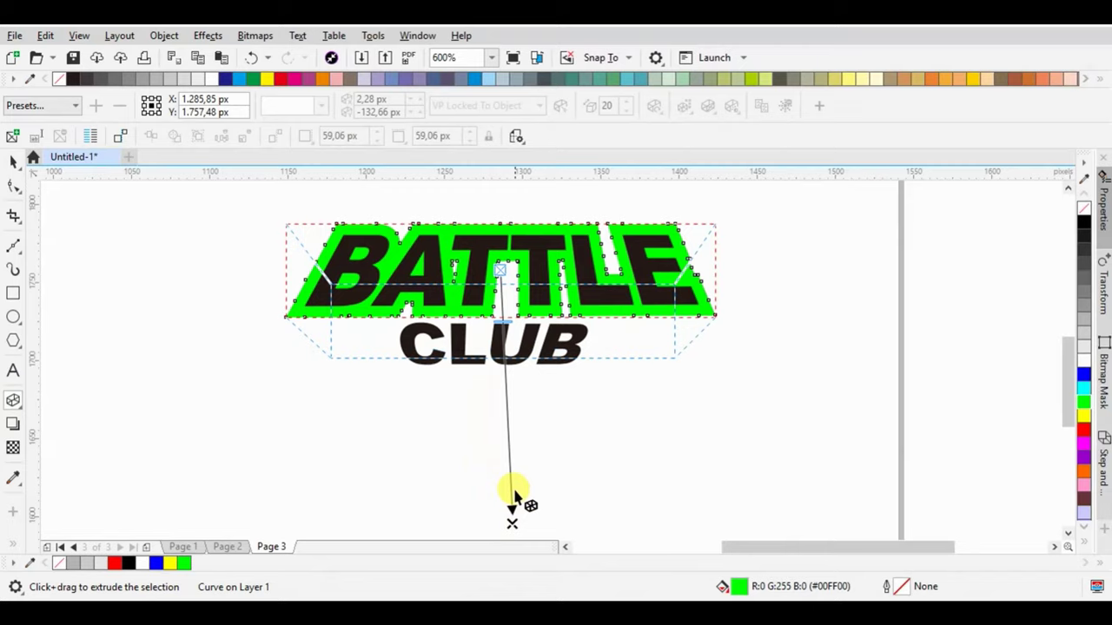
left_click_drag(508, 511, 512, 518)
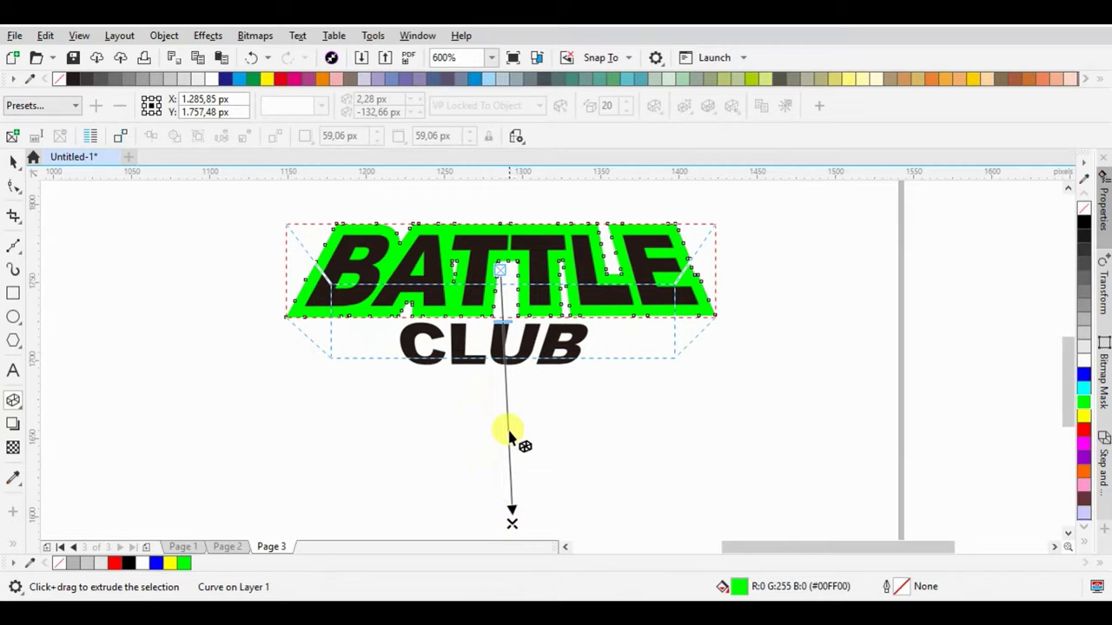
left_click(502, 415)
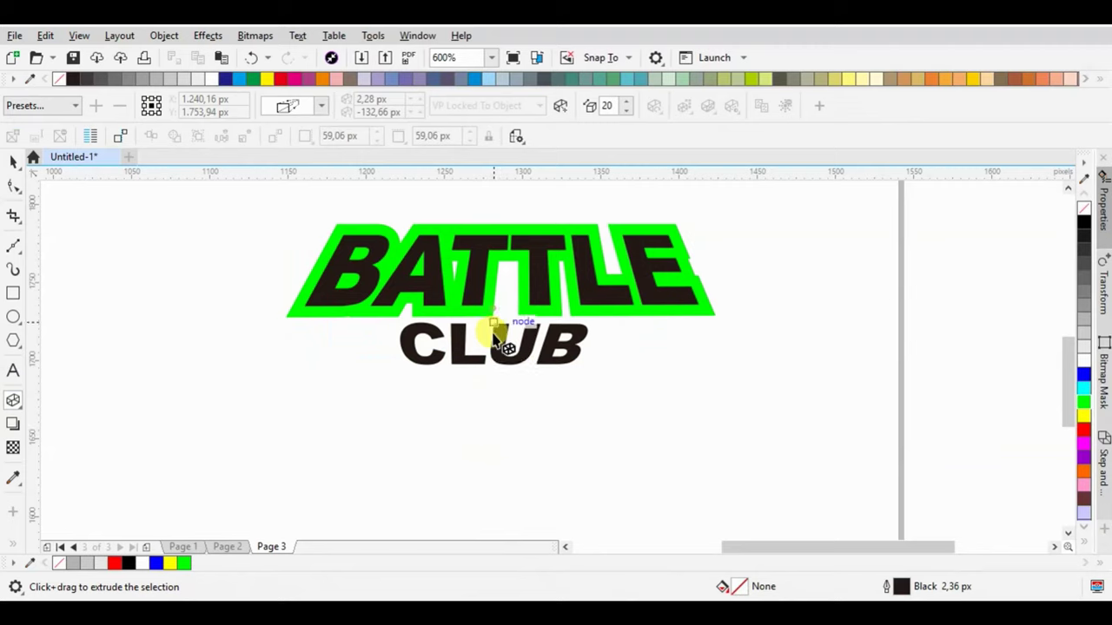
key("space")
left_click(509, 228)
left_click(13, 399)
left_click_drag(496, 308, 502, 441)
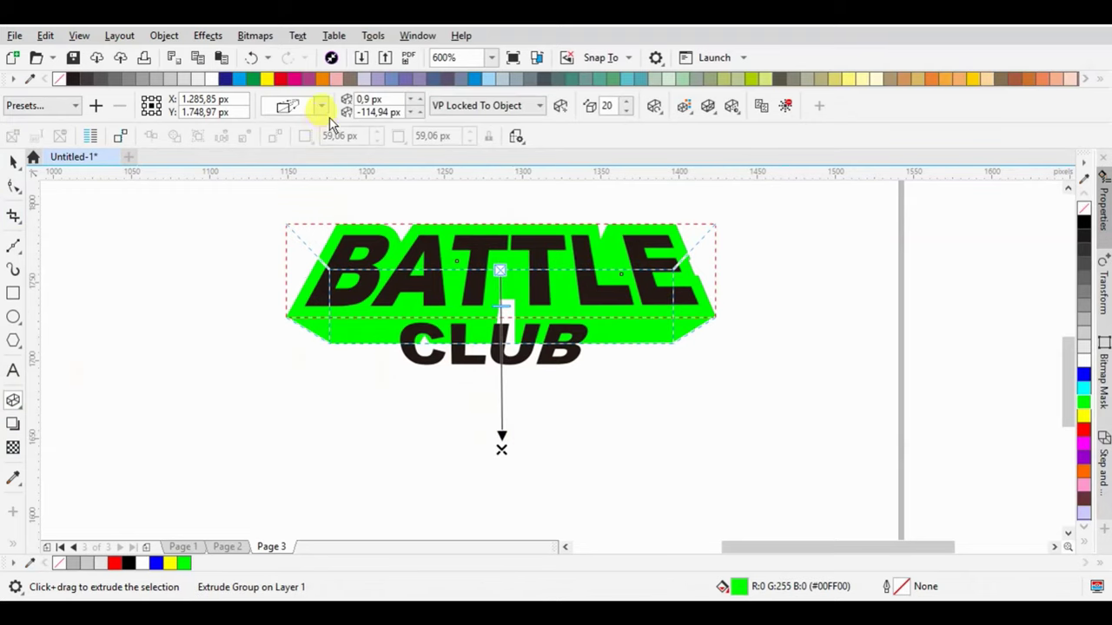
Step: Set the extrusion to sit behind BATTLE, deepen it, and settle on depth 20 after trying 30
left_click(321, 106)
left_click(397, 212)
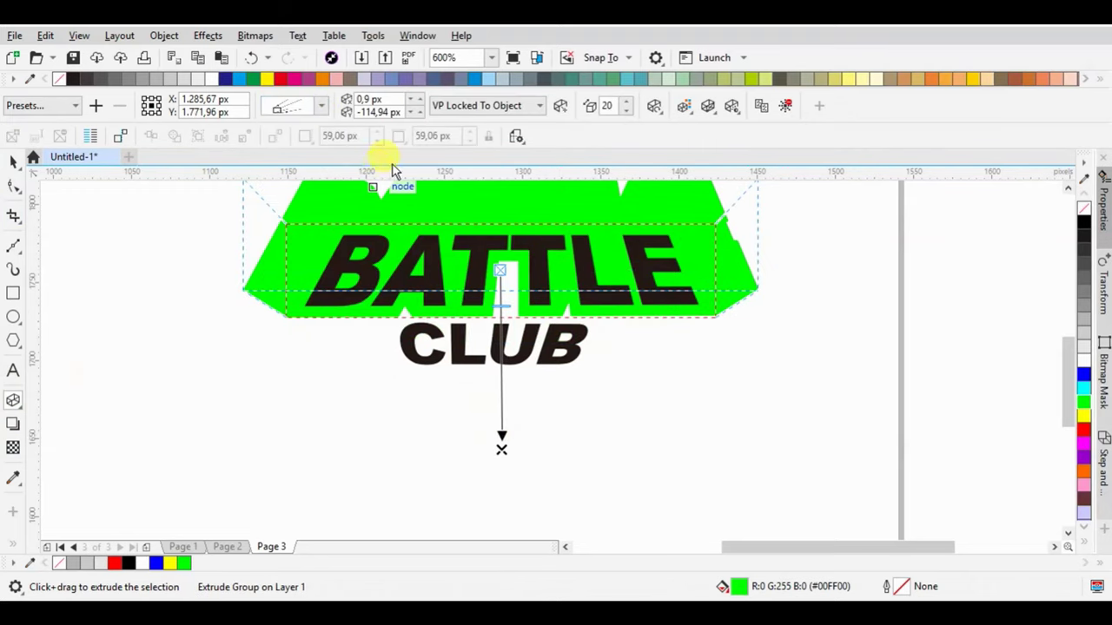
left_click(319, 106)
left_click(516, 199)
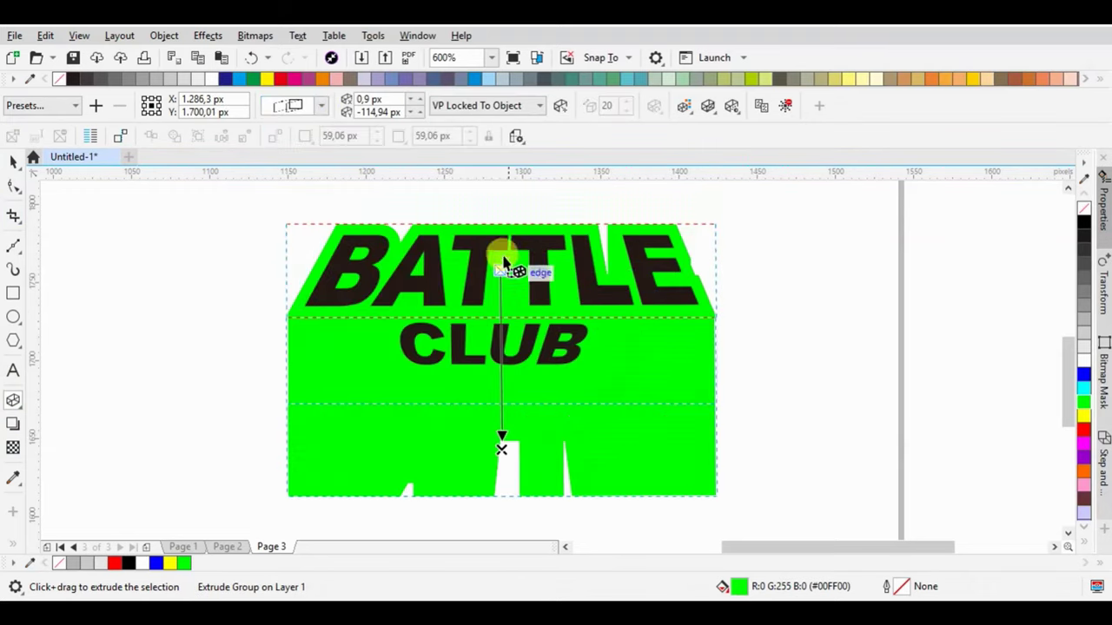
left_click(320, 108)
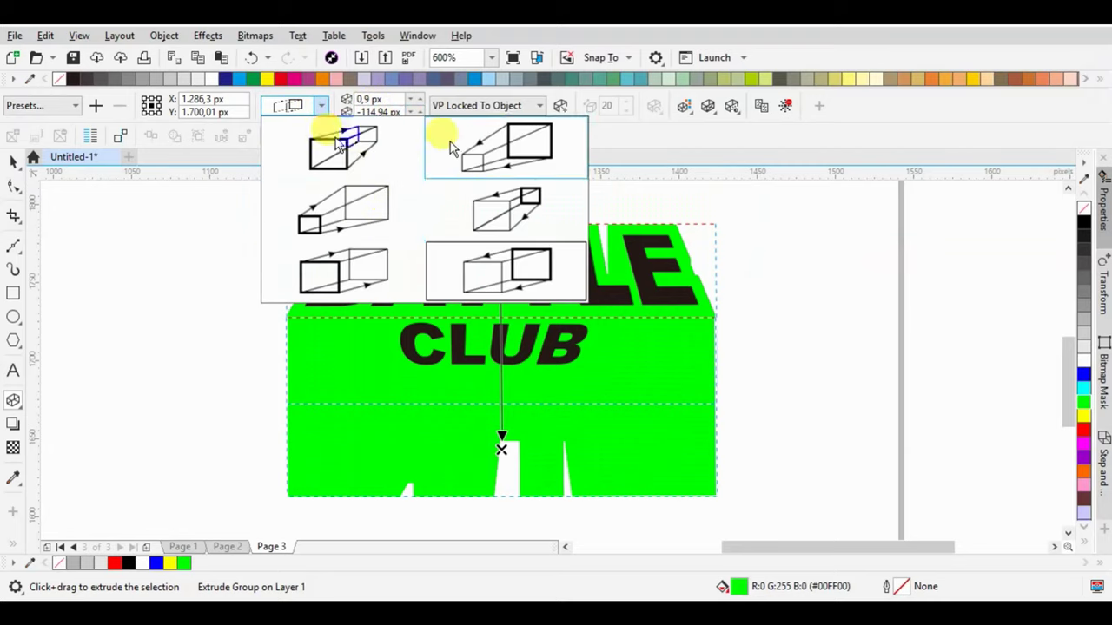
left_click(358, 141)
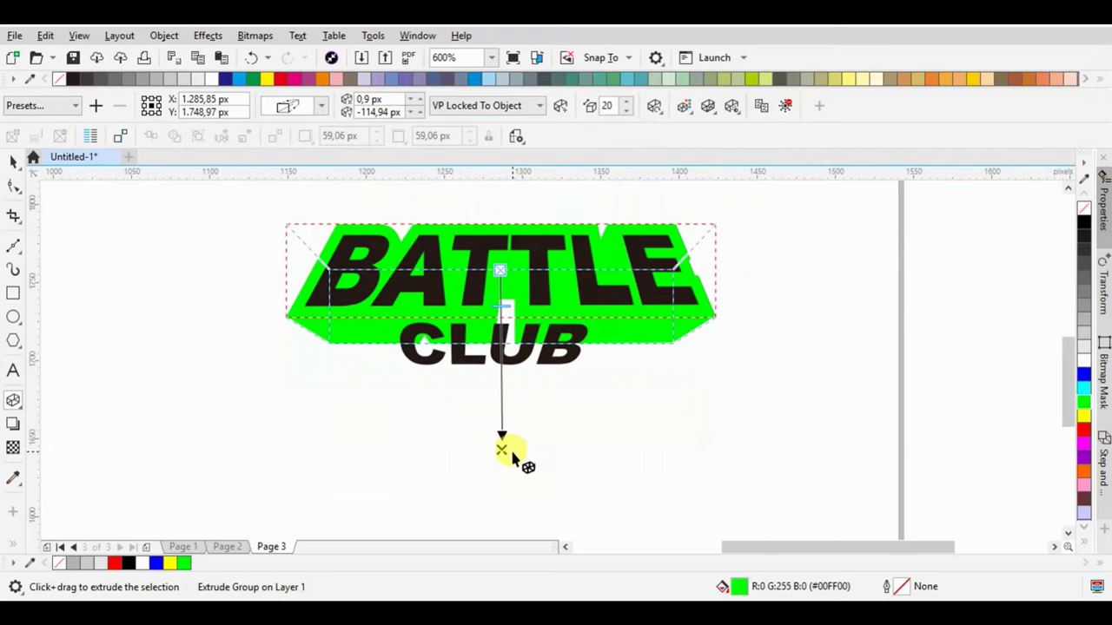
left_click_drag(504, 446, 509, 524)
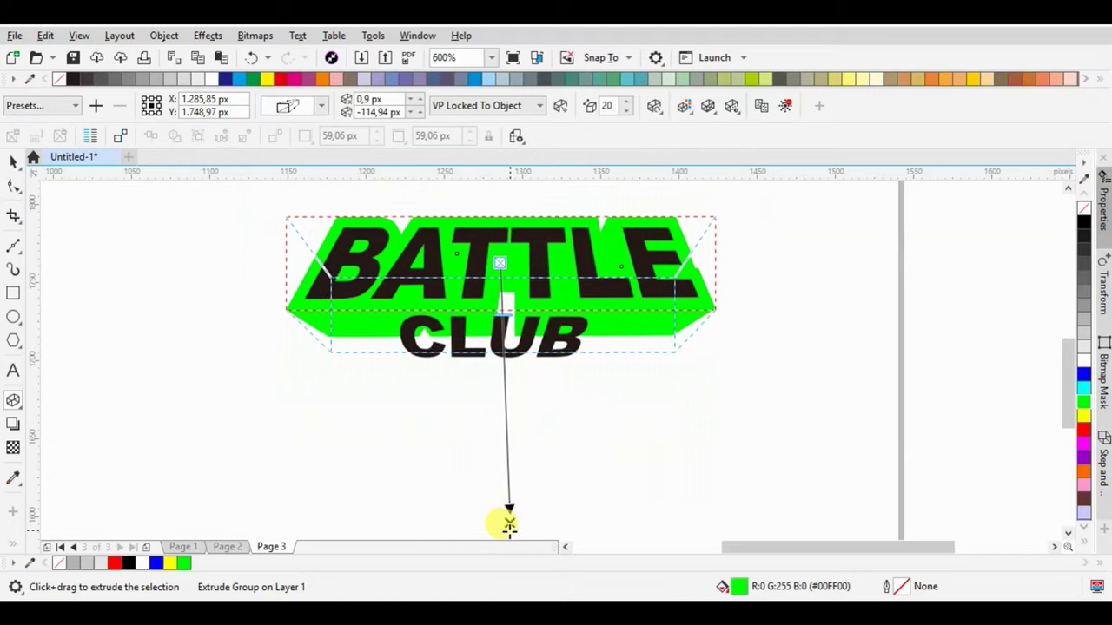
scroll(506, 504, "down", 1)
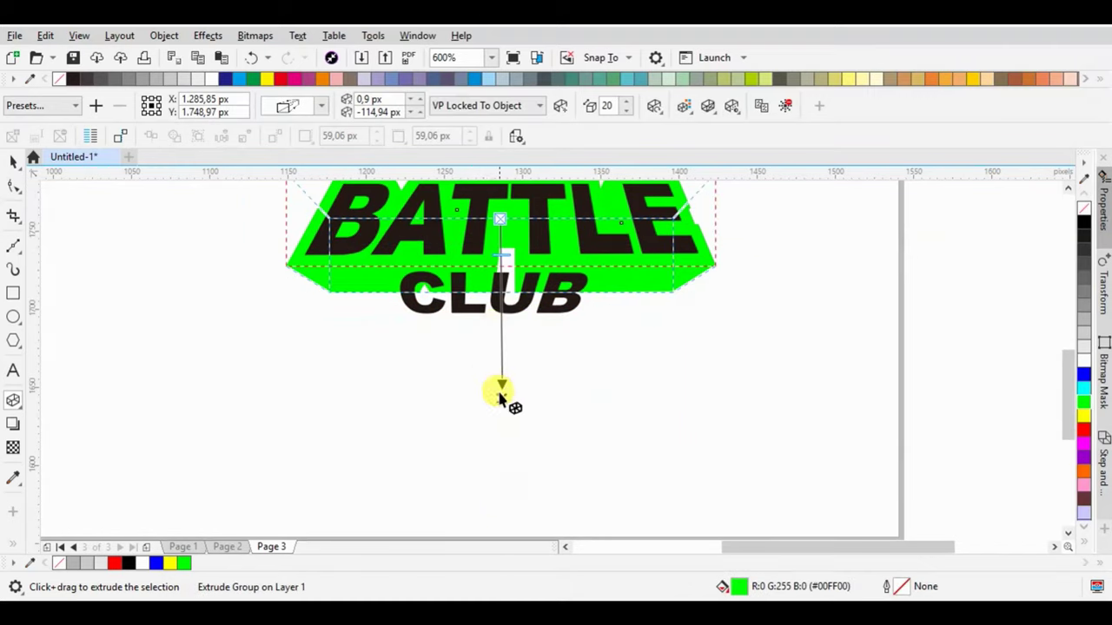
left_click_drag(504, 399, 503, 483)
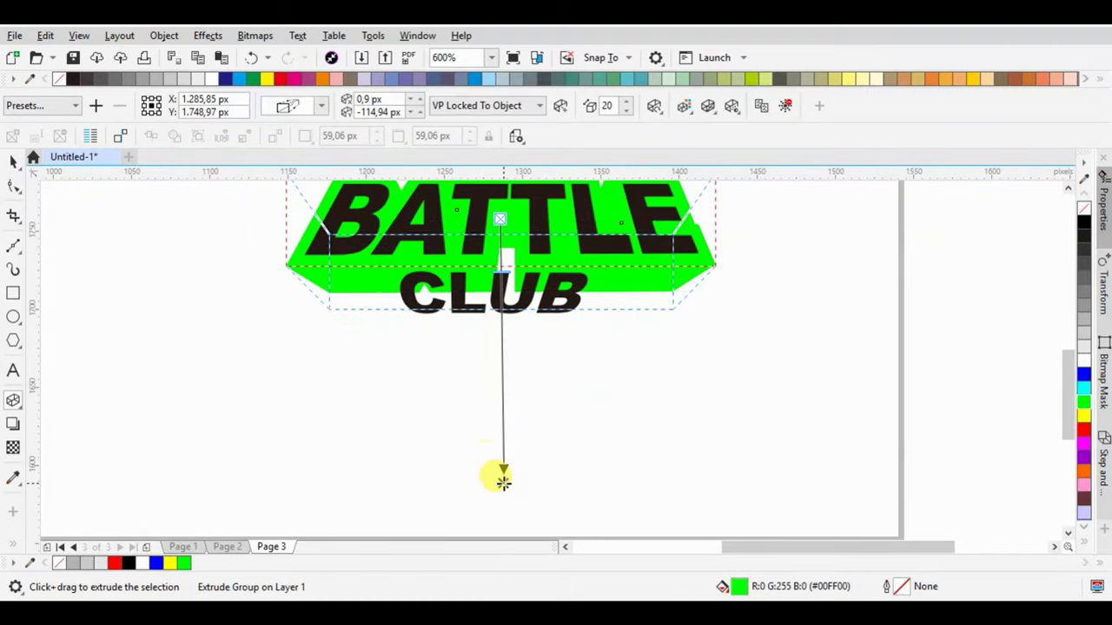
left_click(626, 101)
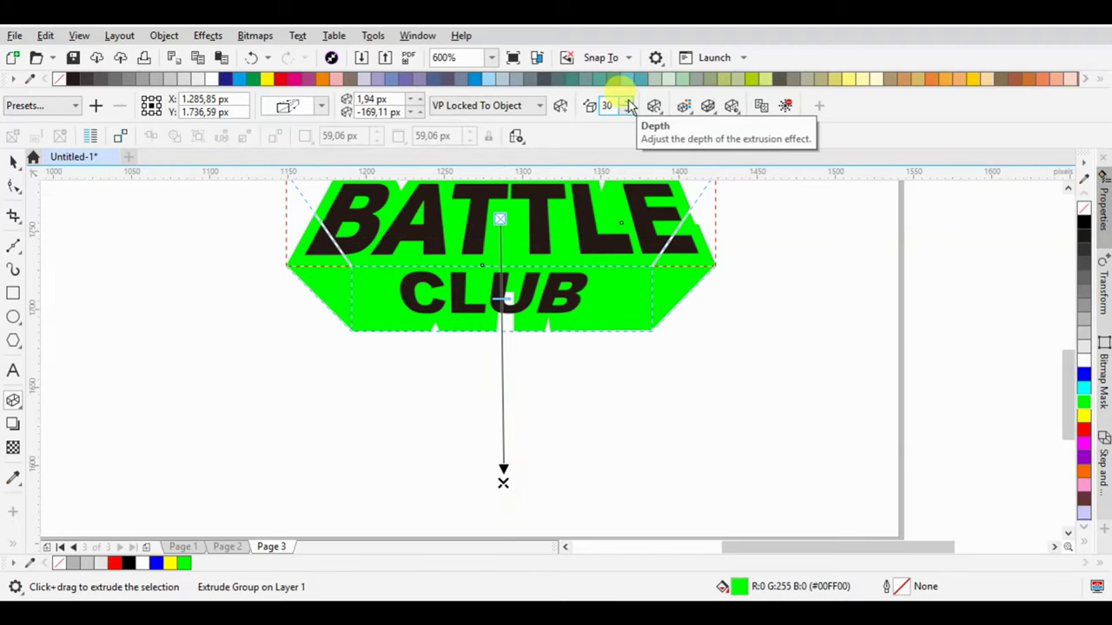
left_click(628, 110)
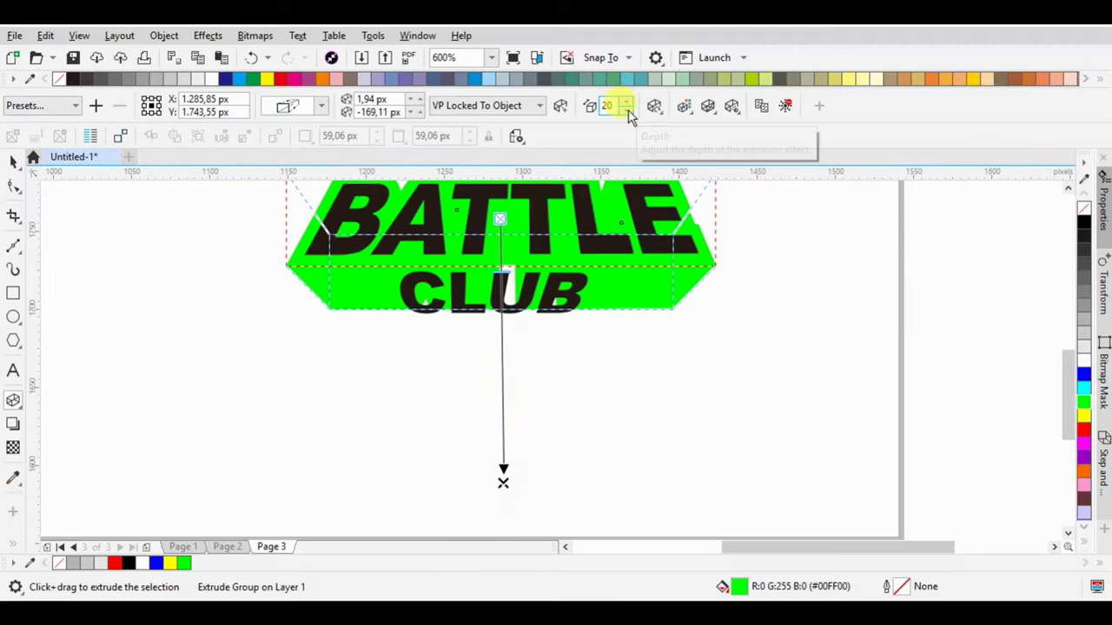
left_click(14, 163)
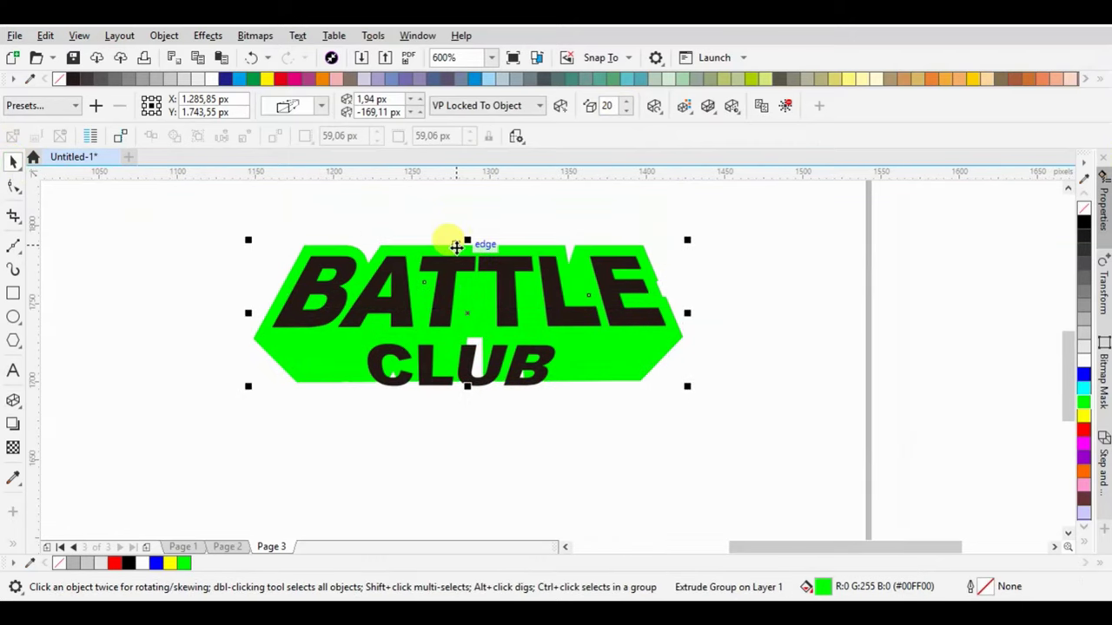
Step: Break apart the extrusion with Ctrl+K and shrink CLUB inside the green block
key("ctrl+k")
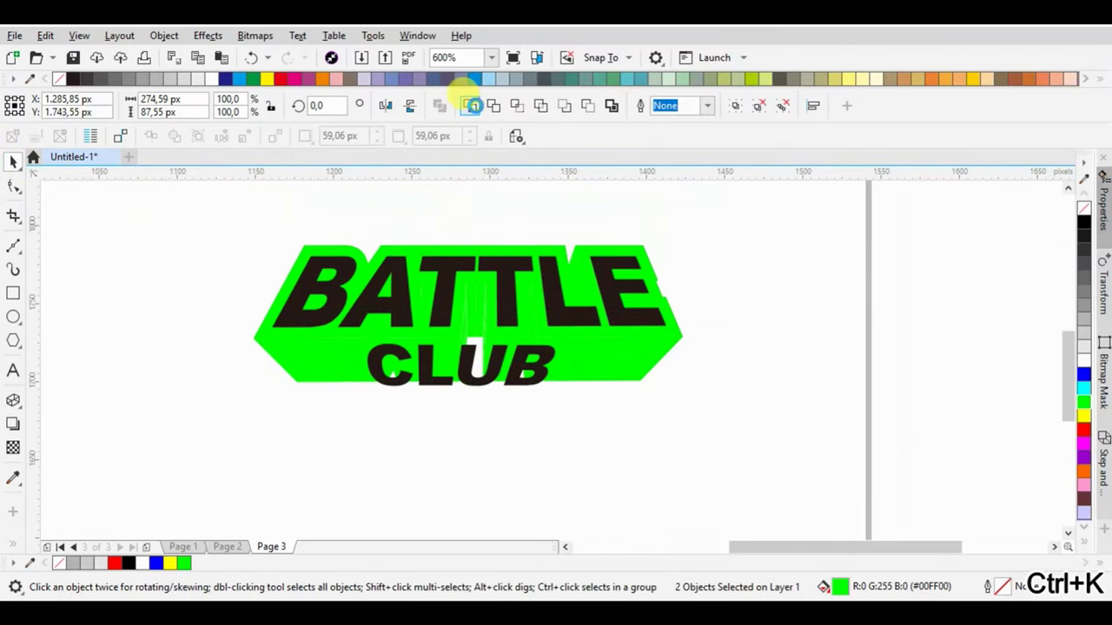
left_click(513, 369)
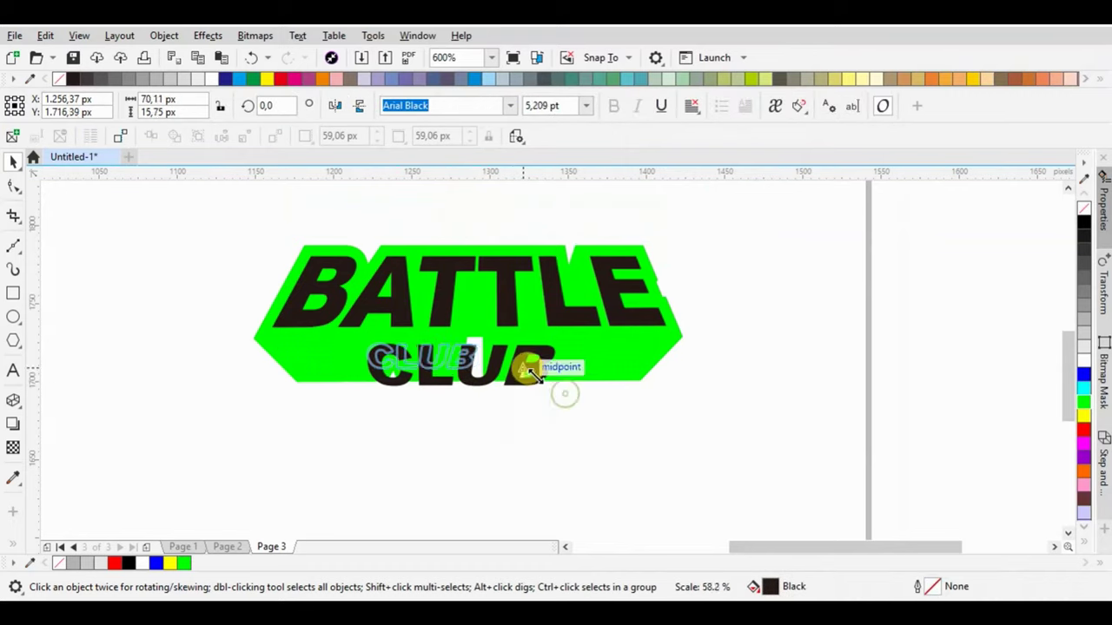
mouse_move(563, 393)
left_mouse_down()
mouse_move(485, 372)
mouse_move(530, 347)
mouse_move(550, 375)
left_mouse_up()
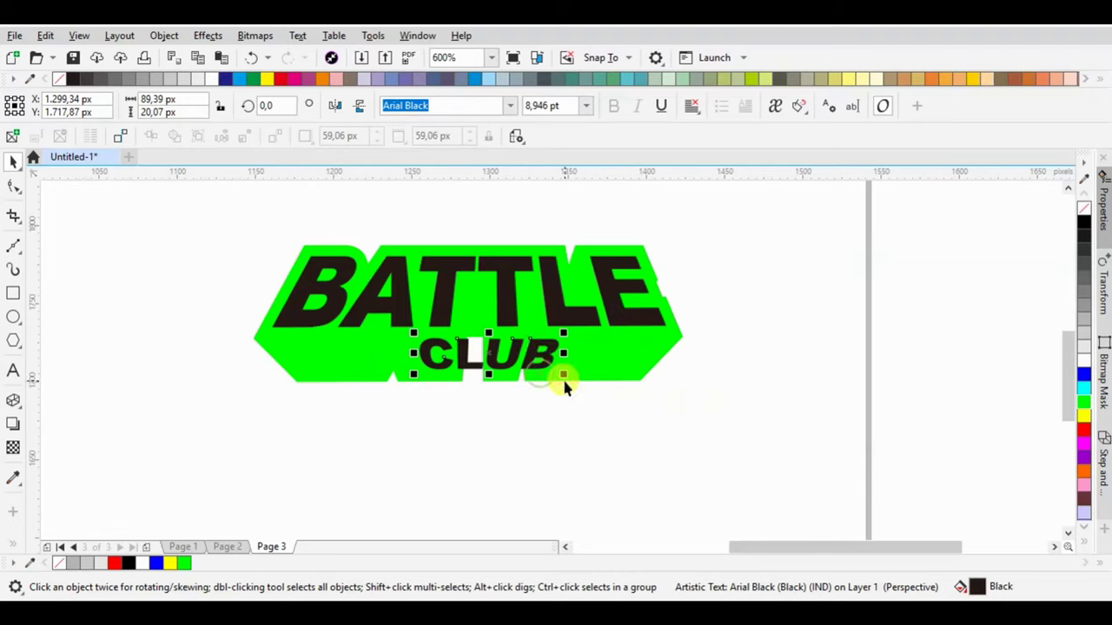
left_click(622, 421)
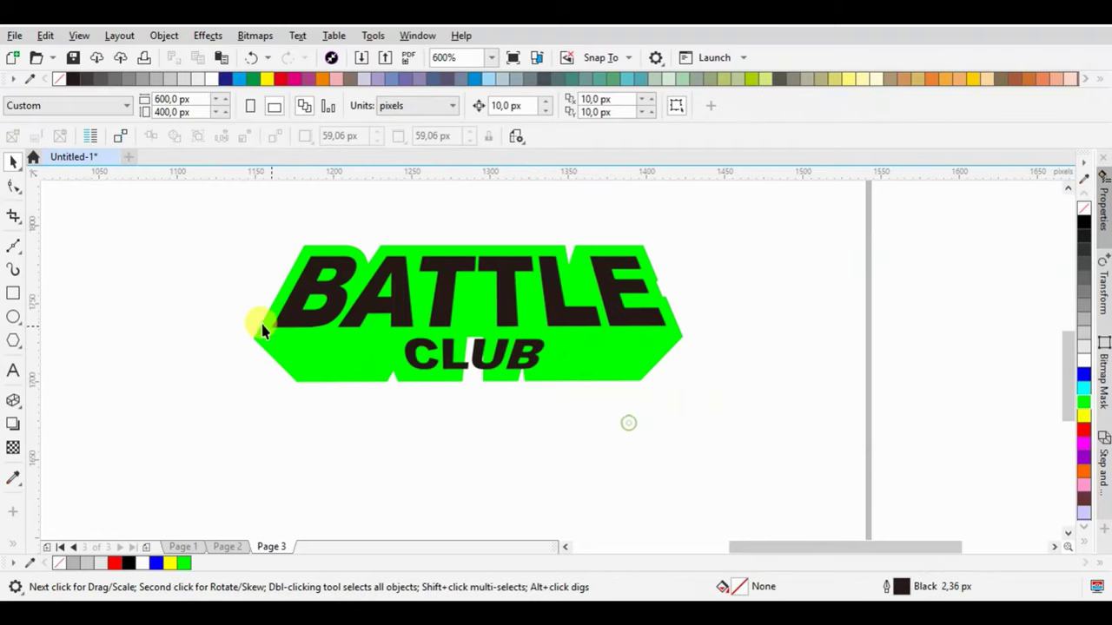
Step: Draw narrow spikes under B and A, filled black with no outline
scroll(269, 337, "up", 2)
left_click(17, 242)
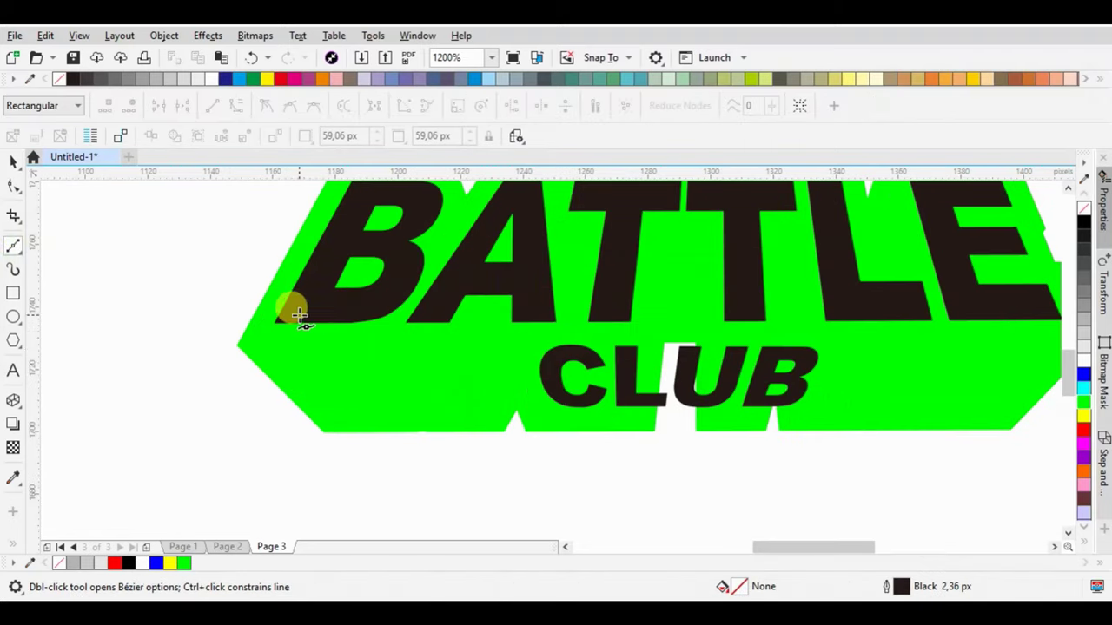
left_click(295, 322)
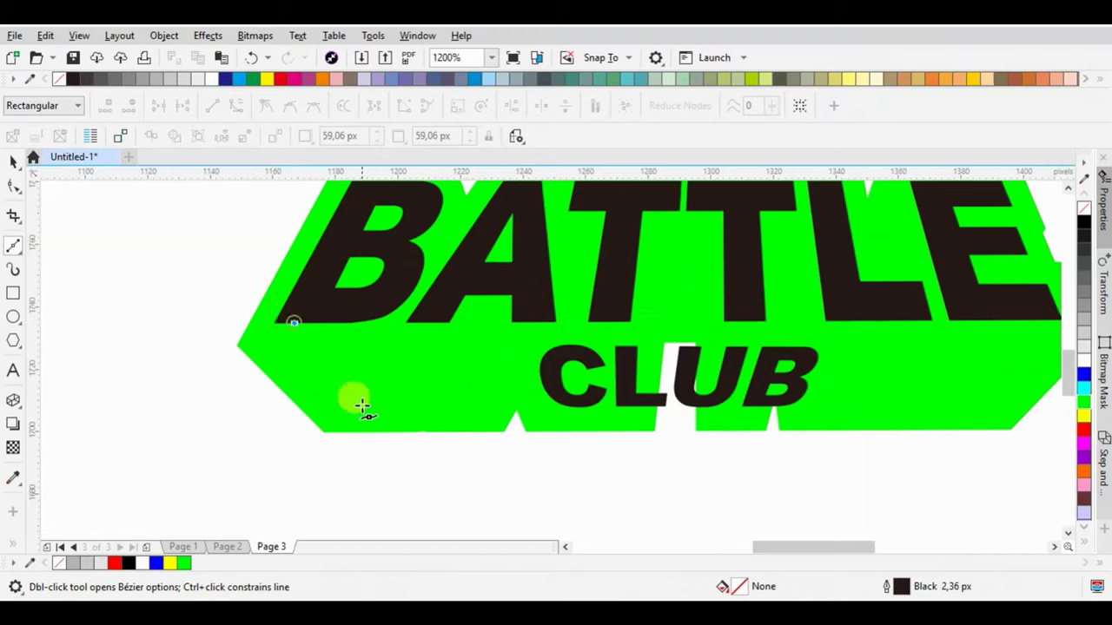
left_click(348, 418)
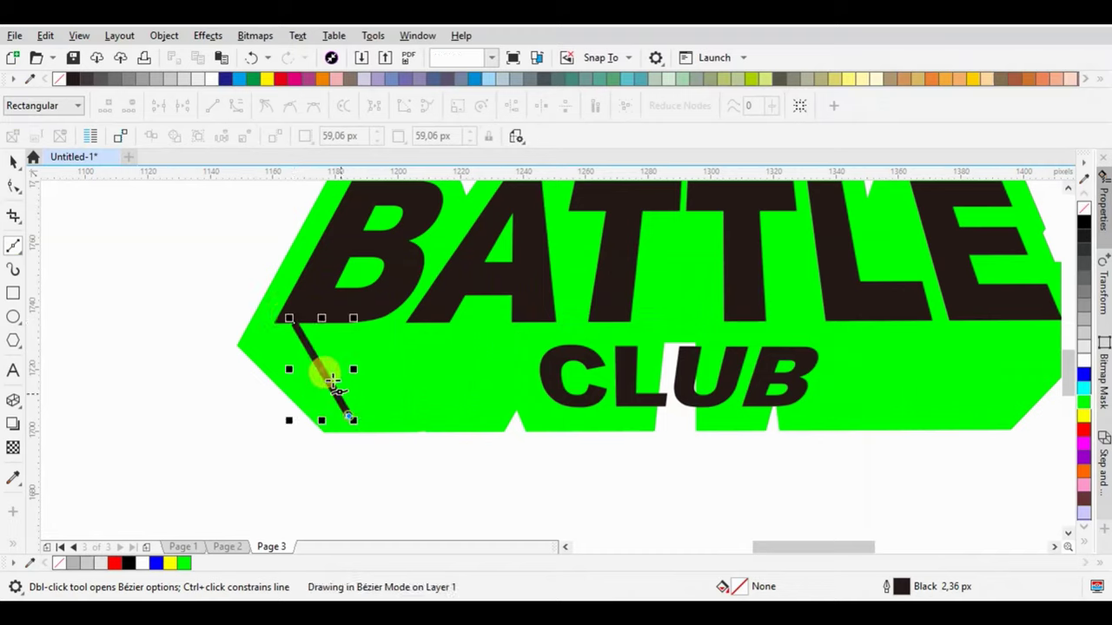
left_click(272, 318)
left_click(295, 326)
left_click(1083, 223)
right_click(1083, 209)
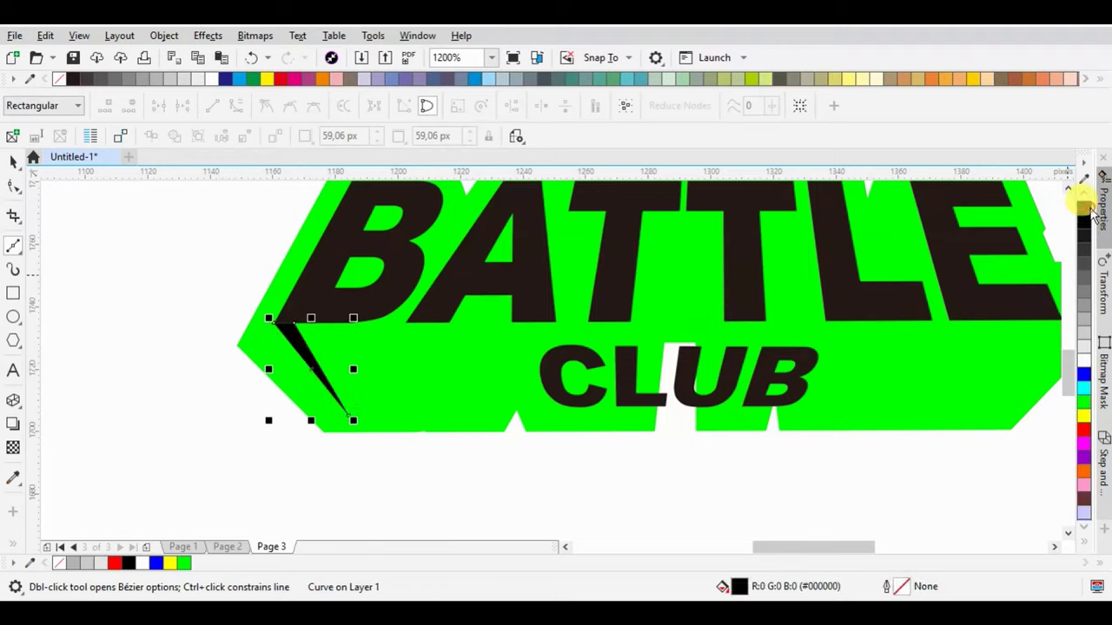
left_click(416, 321)
left_click(441, 403)
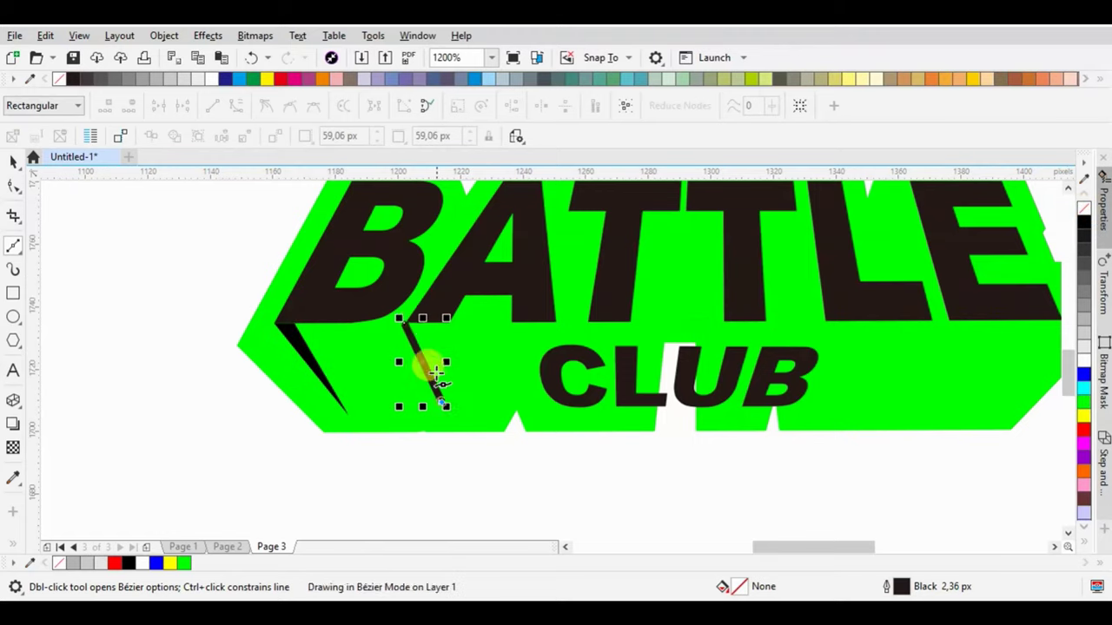
left_click(399, 318)
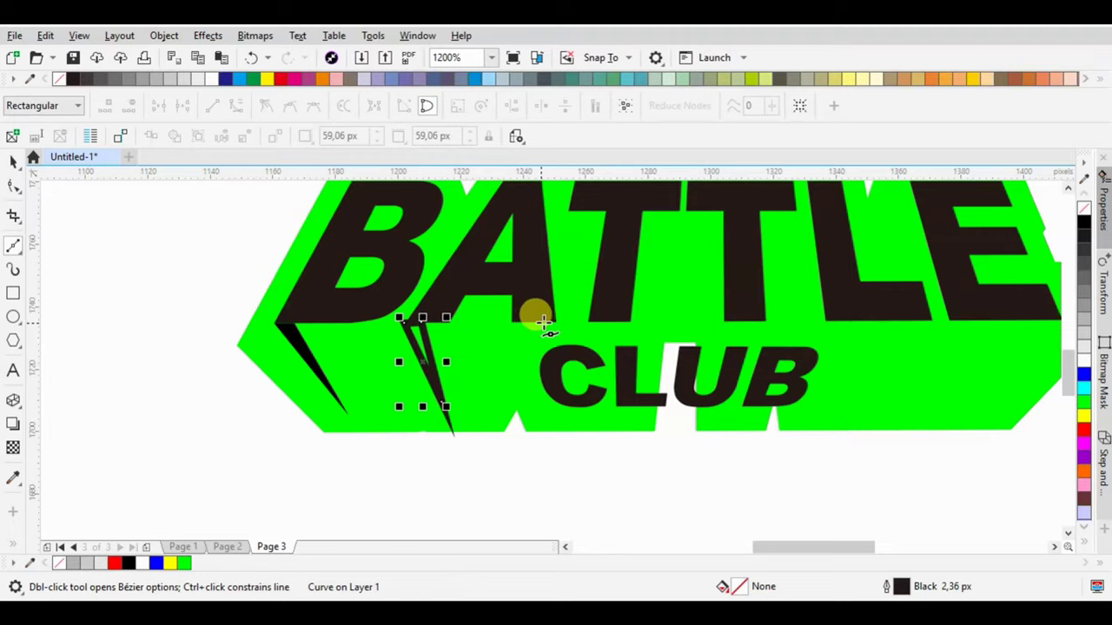
Step: Draw two more narrow spikes under the letters L and E
left_click(917, 322)
left_click(904, 403)
left_click(898, 310)
scroll(898, 311, "down", 2)
scroll(688, 376, "up", 2)
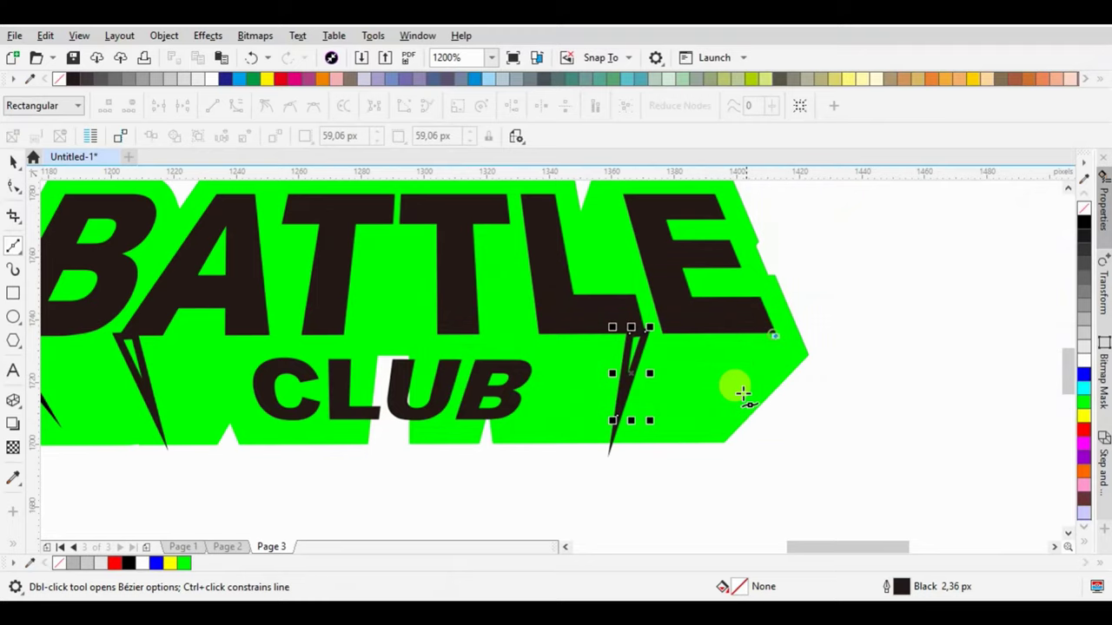
left_click(707, 426)
left_click(772, 339)
left_click(771, 338)
left_click(686, 462)
left_click(779, 337)
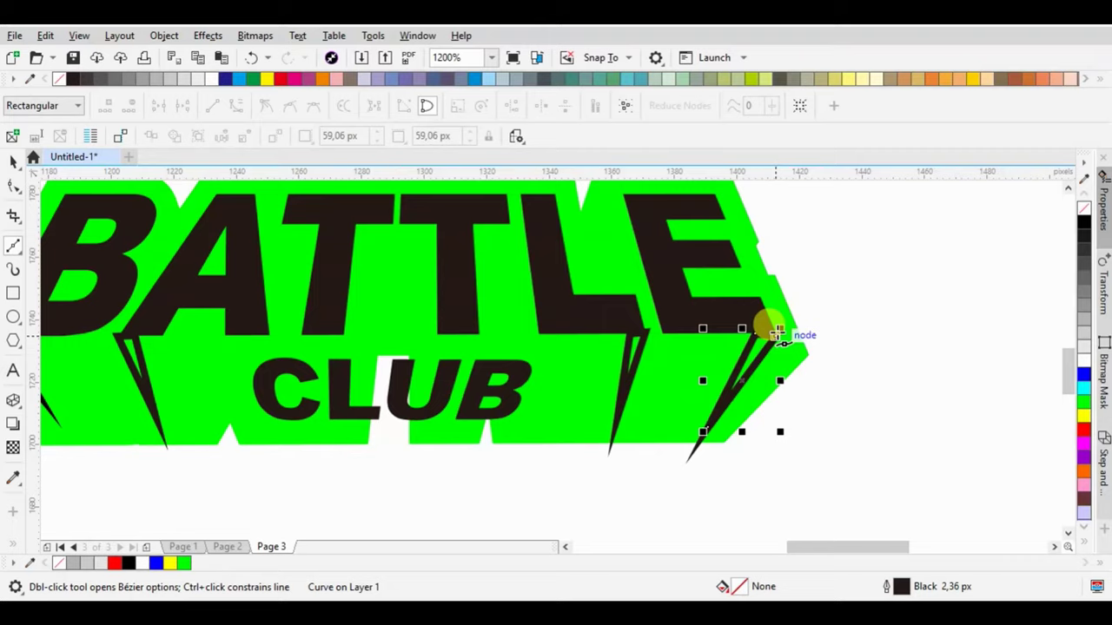
left_click(12, 163)
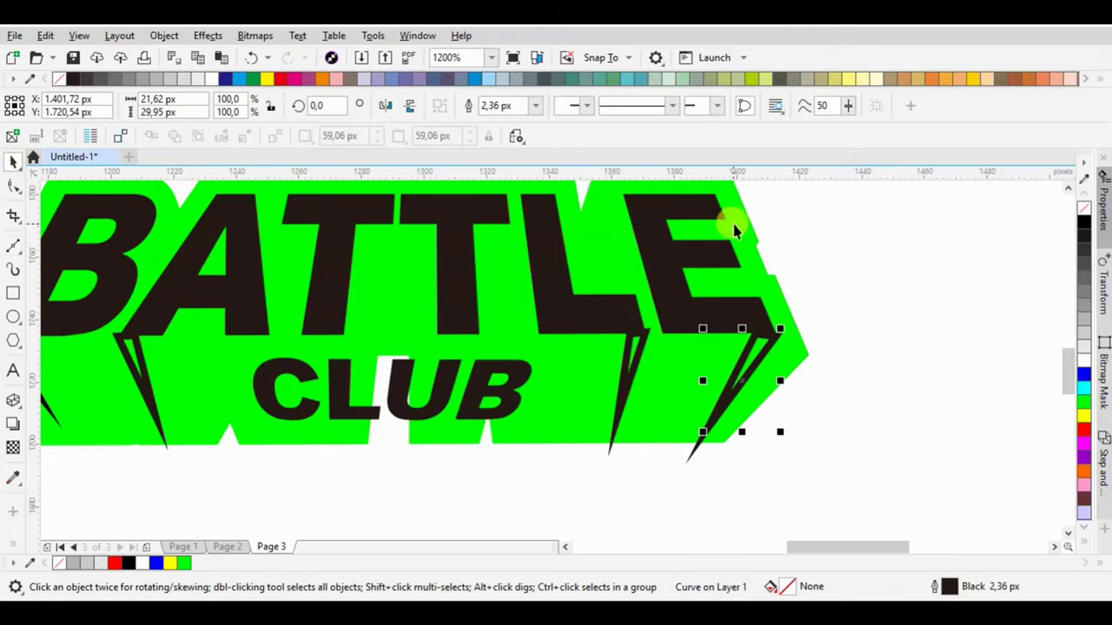
Step: Add a thick black outward contour around the green backing and break it apart
scroll(865, 289, "down", 2)
left_click(738, 231)
left_click(13, 401)
left_click(67, 419)
scroll(583, 248, "up", 2)
left_click_drag(405, 240, 359, 211)
scroll(360, 211, "down", 2)
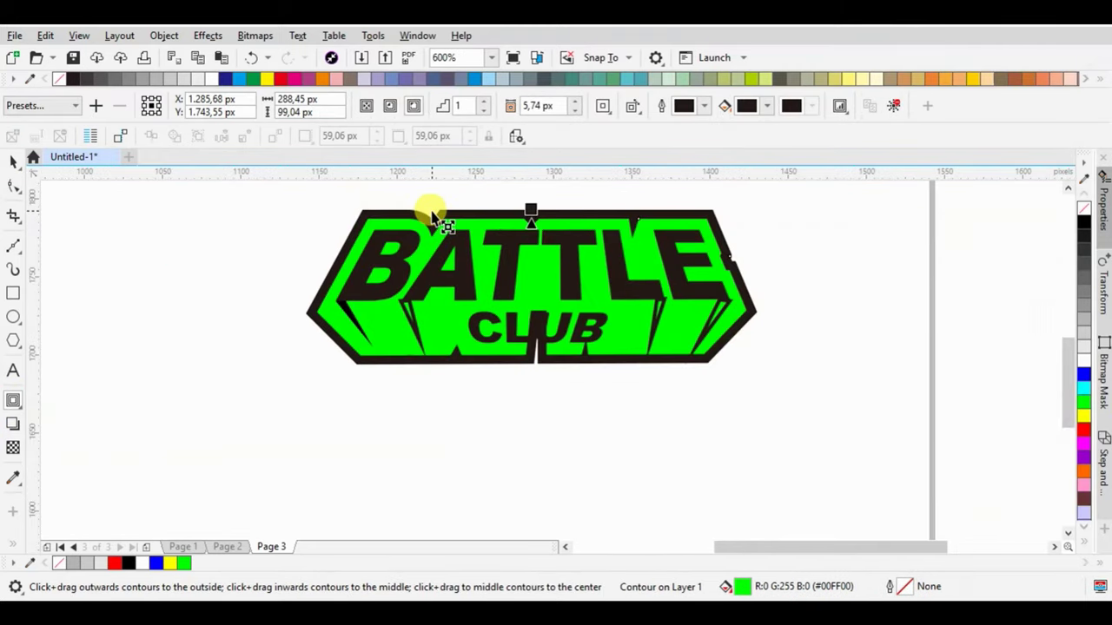
key("ctrl+k")
Step: Delete the stray nodes under CLUB and reduce the outline's node count
left_click(13, 165)
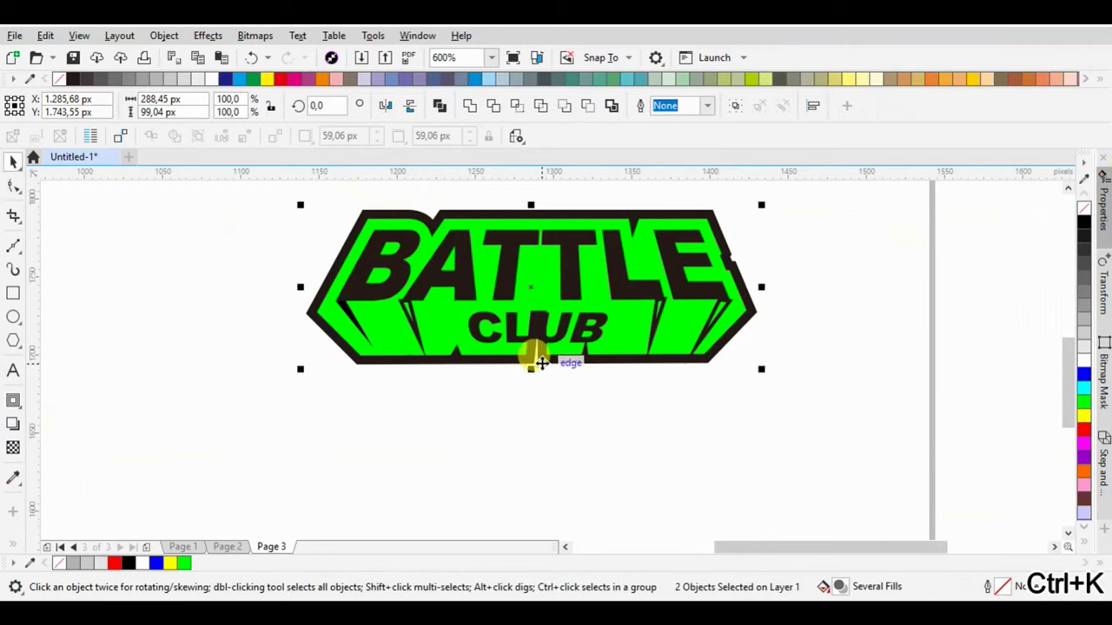
key("F10")
left_click_drag(490, 391, 638, 256)
key("Delete")
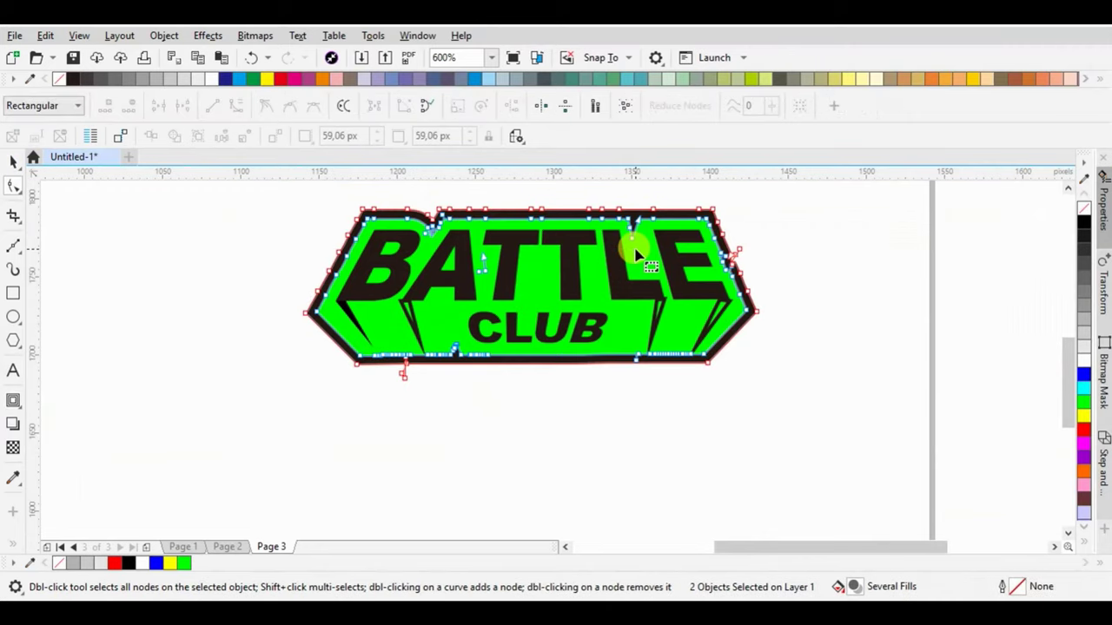
left_click_drag(266, 199, 794, 429)
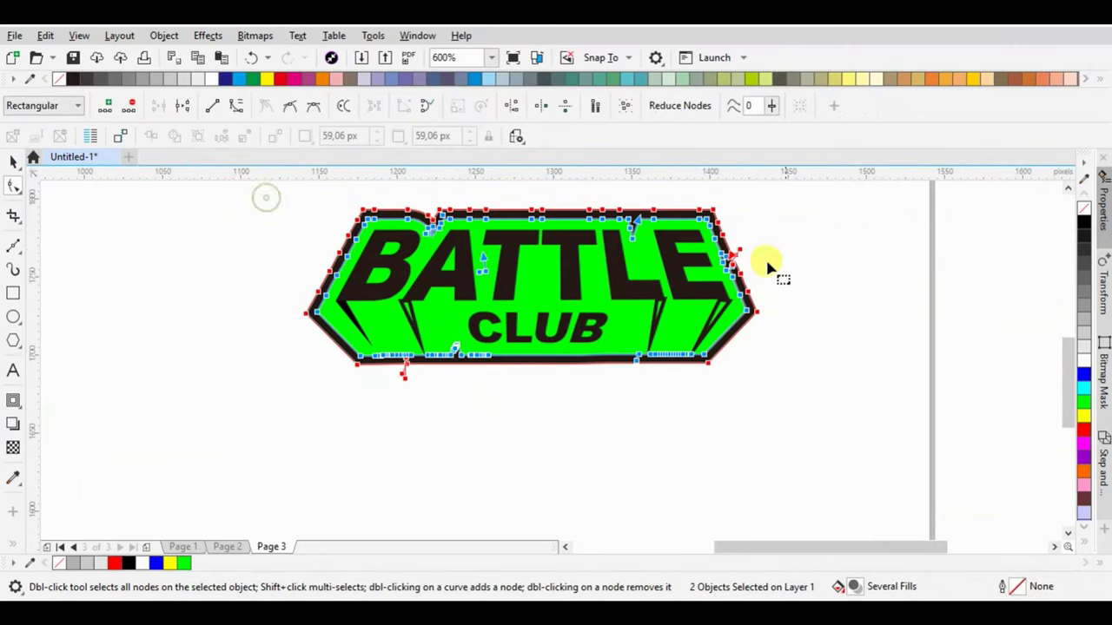
left_click(691, 106)
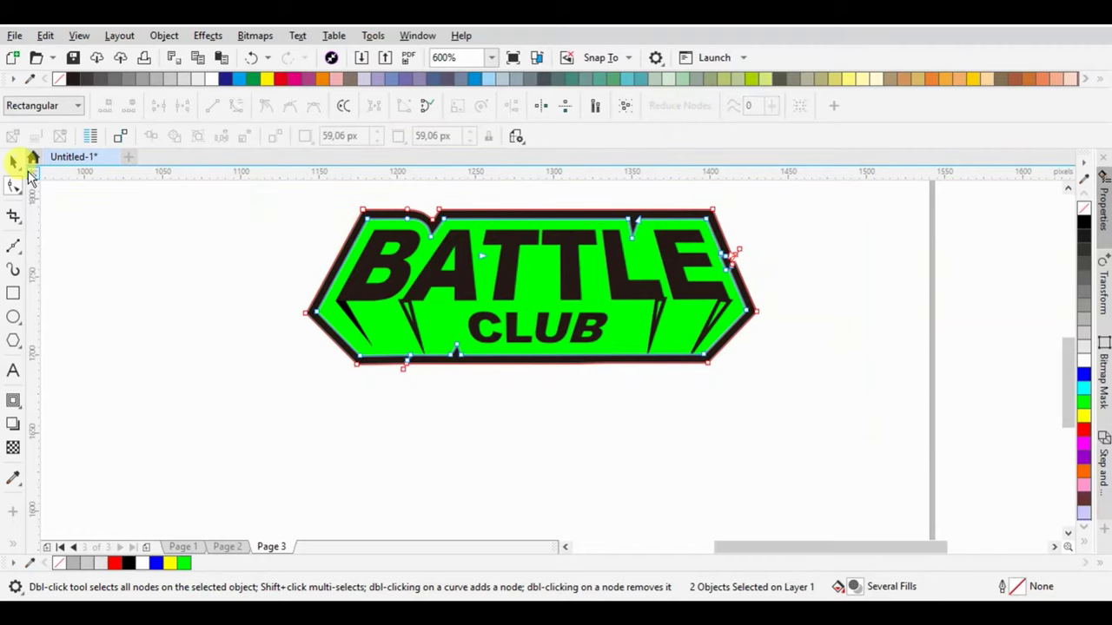
Step: Fill the five lower pieces of the logo black
left_click(13, 162)
left_click(172, 297)
left_click(461, 308)
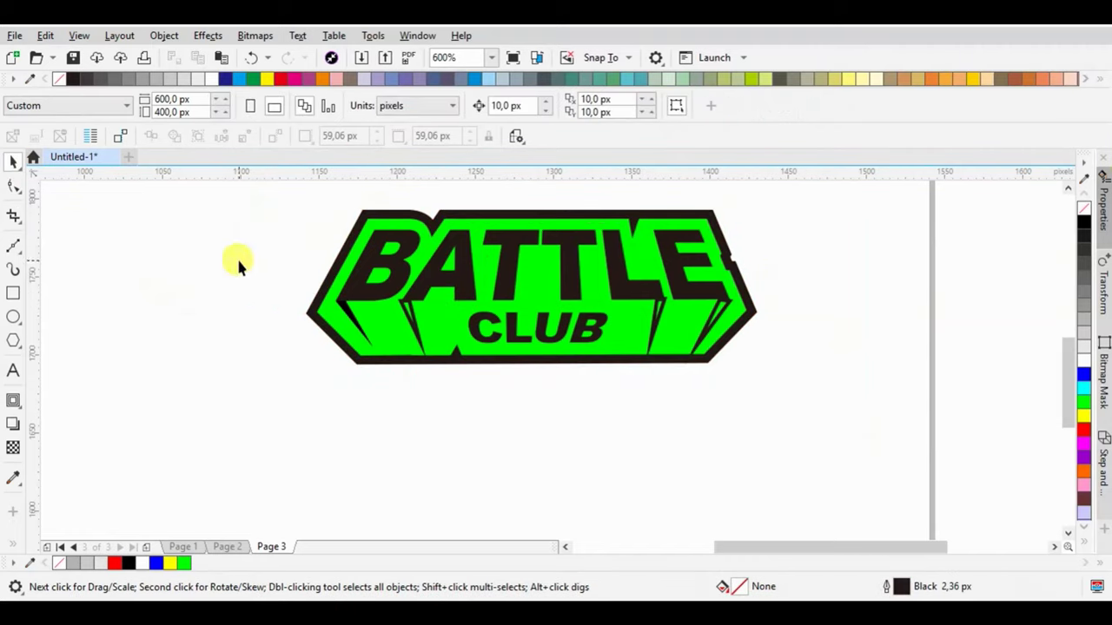
left_click_drag(238, 258, 892, 434)
left_click(1083, 219)
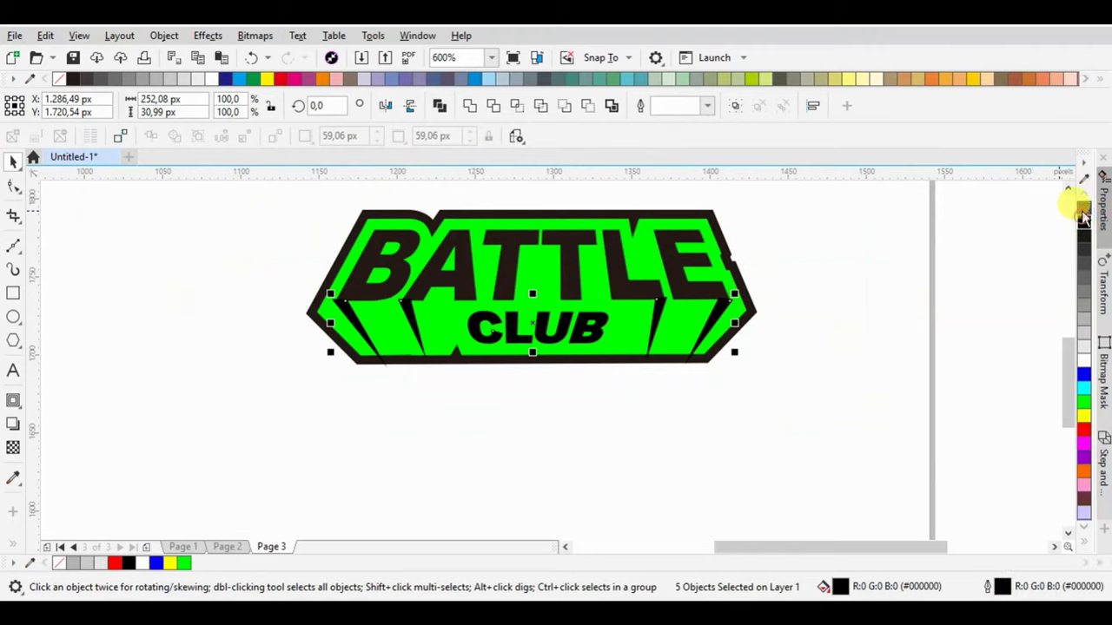
left_click(822, 306)
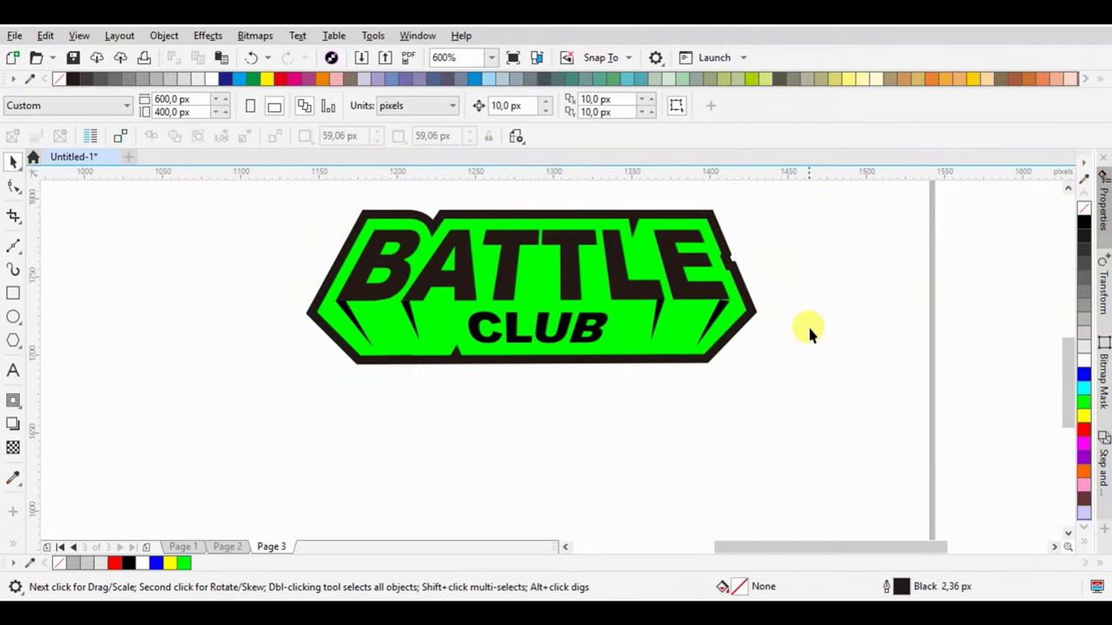
scroll(471, 330, "down", 1)
scroll(545, 348, "up", 1)
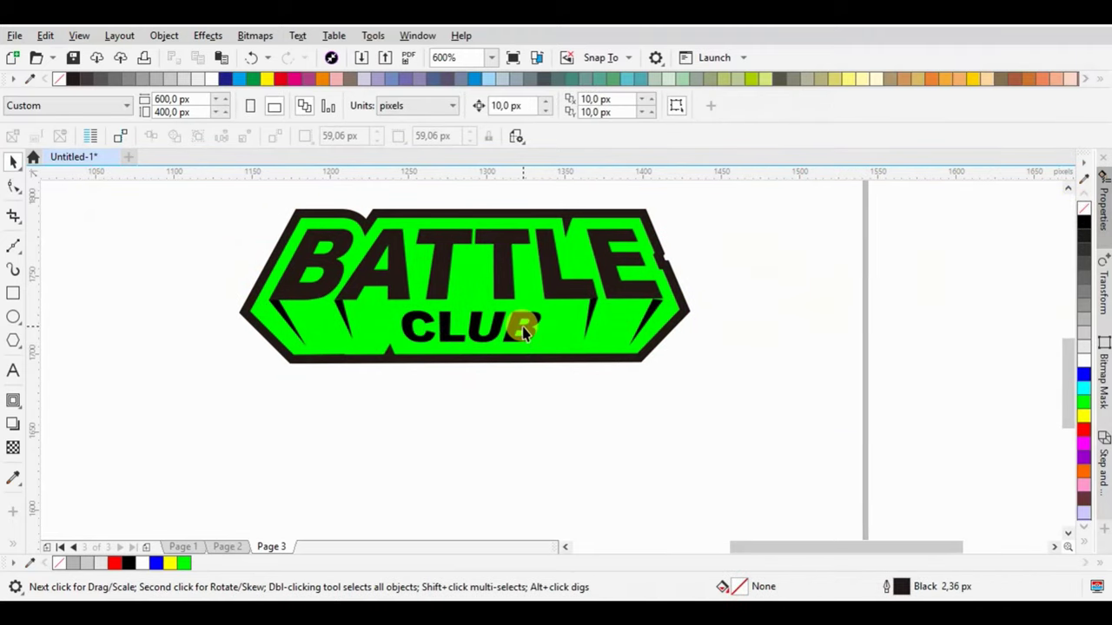
Step: Replace the CLUB text with TURNAMENT using Edit Text
key("F10")
left_click(491, 342)
key("F8")
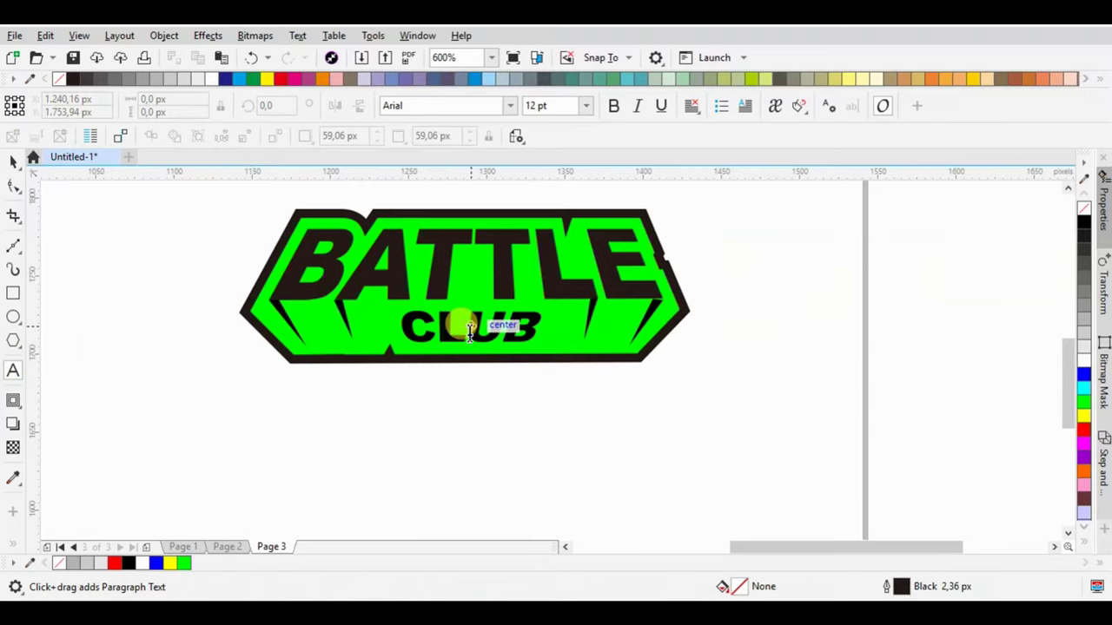
key("ctrl+shift+t")
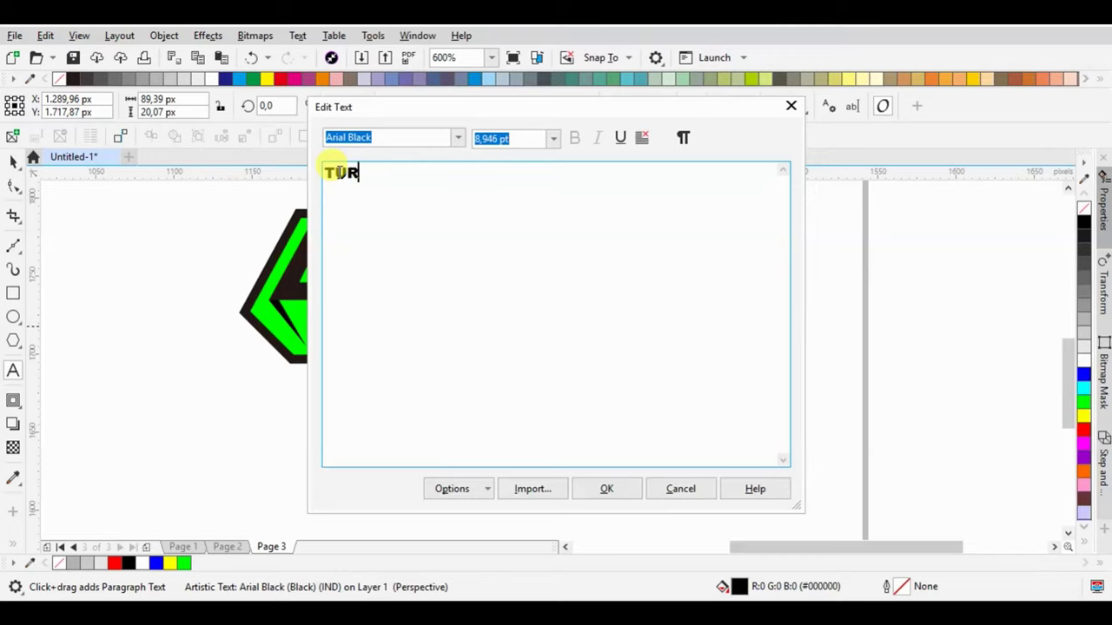
type("TURNAMENT")
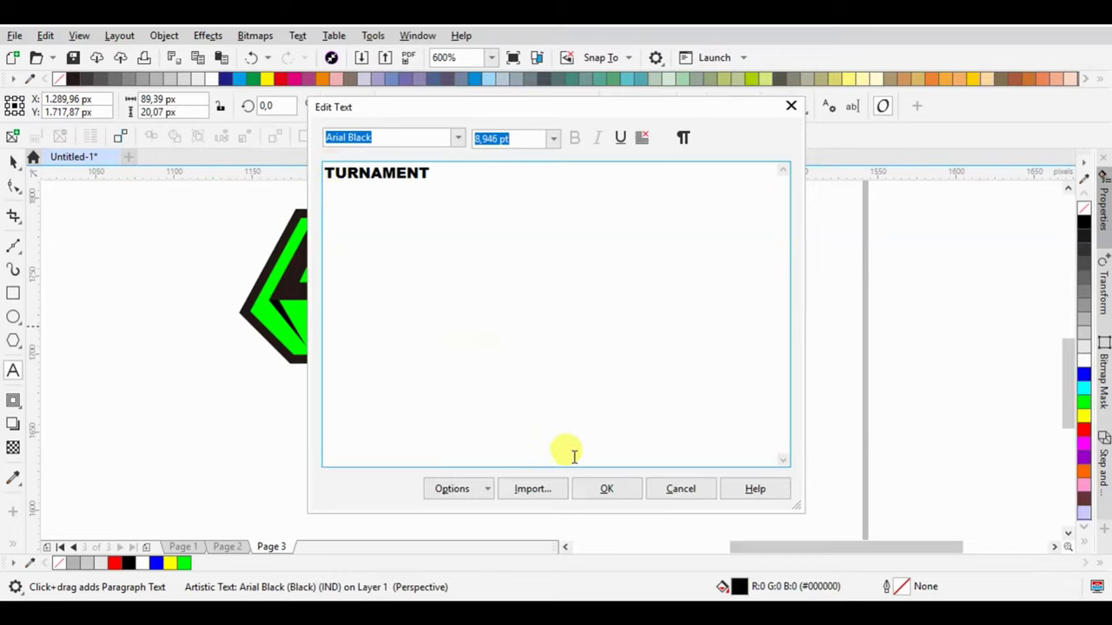
left_click(599, 488)
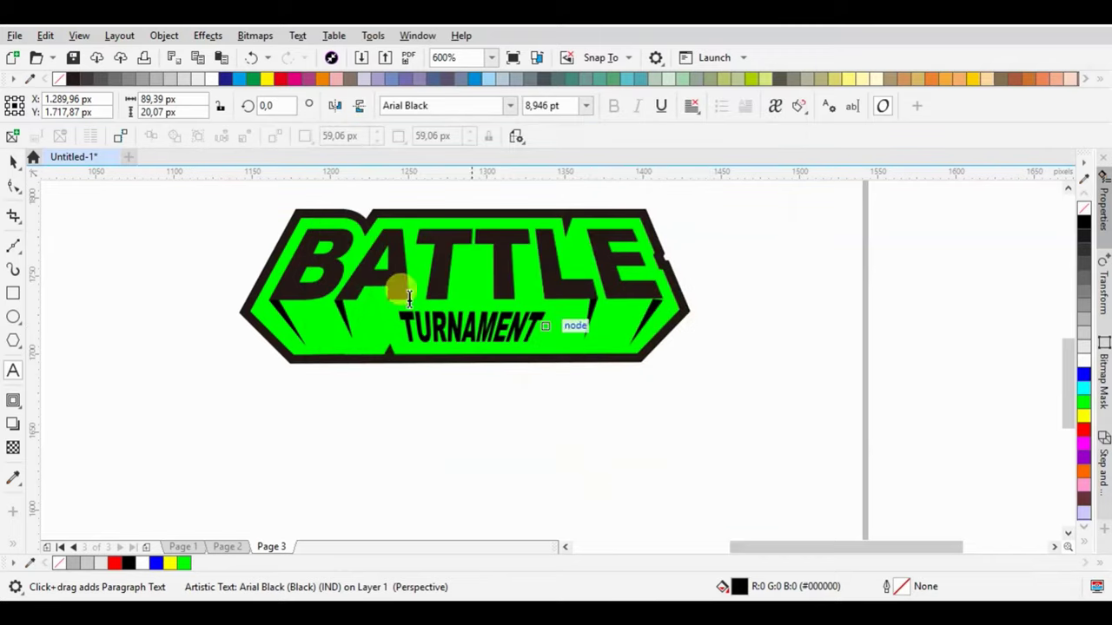
Step: Resize TURNAMENT and centre it horizontally on the green backing
key("space")
left_click_drag(471, 304, 484, 319)
mouse_move(552, 318)
left_mouse_down()
mouse_move(583, 306)
mouse_move(528, 323)
left_mouse_up()
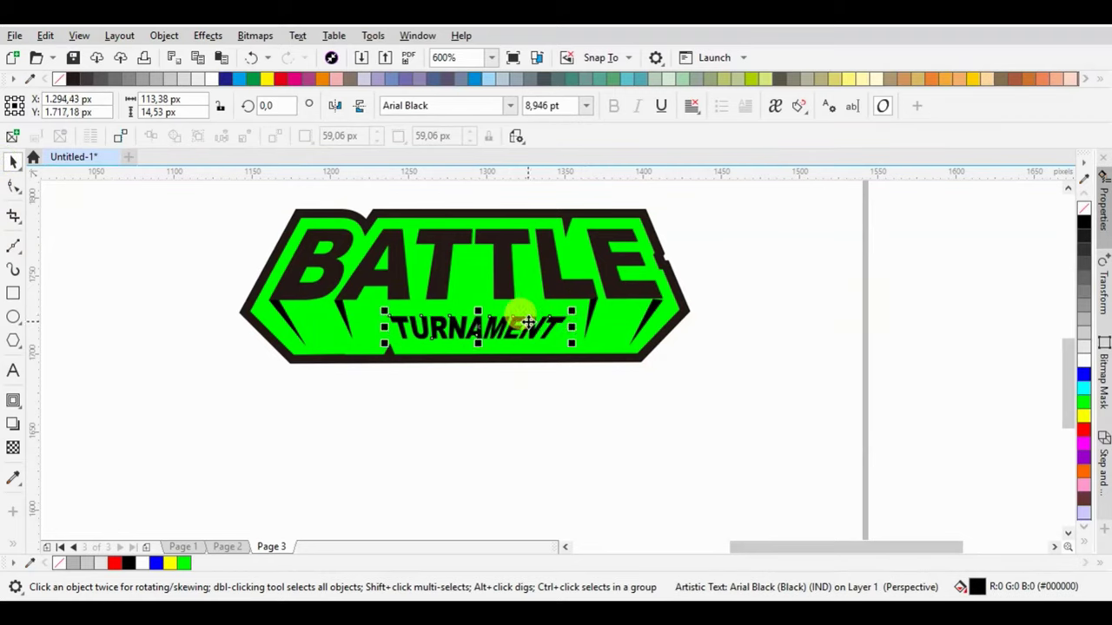
left_click(620, 318, "shift")
key("c")
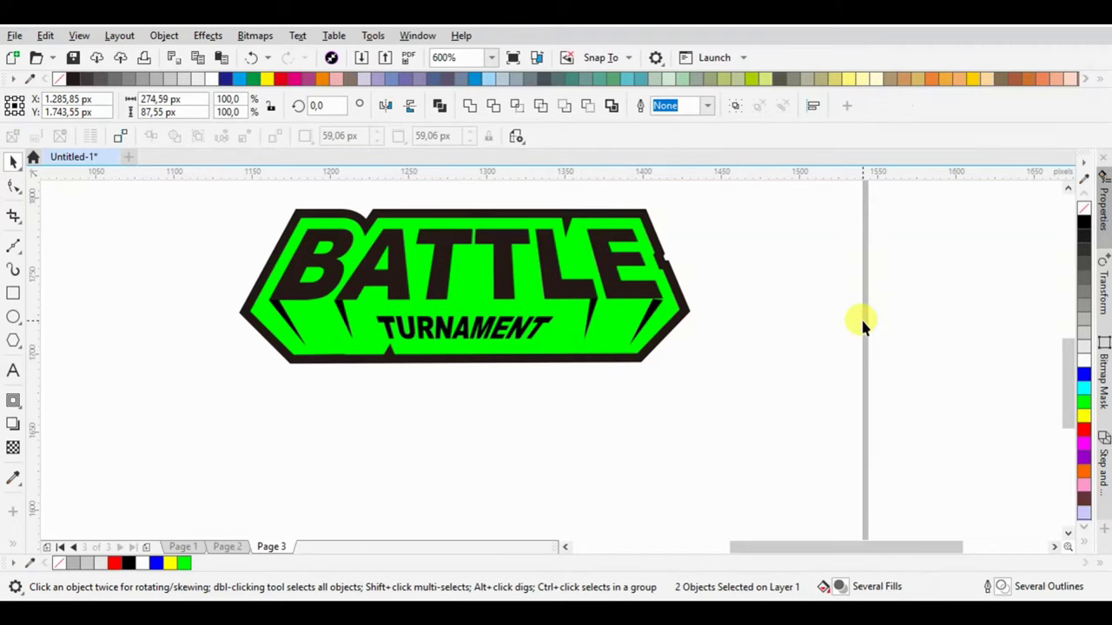
left_click(859, 319)
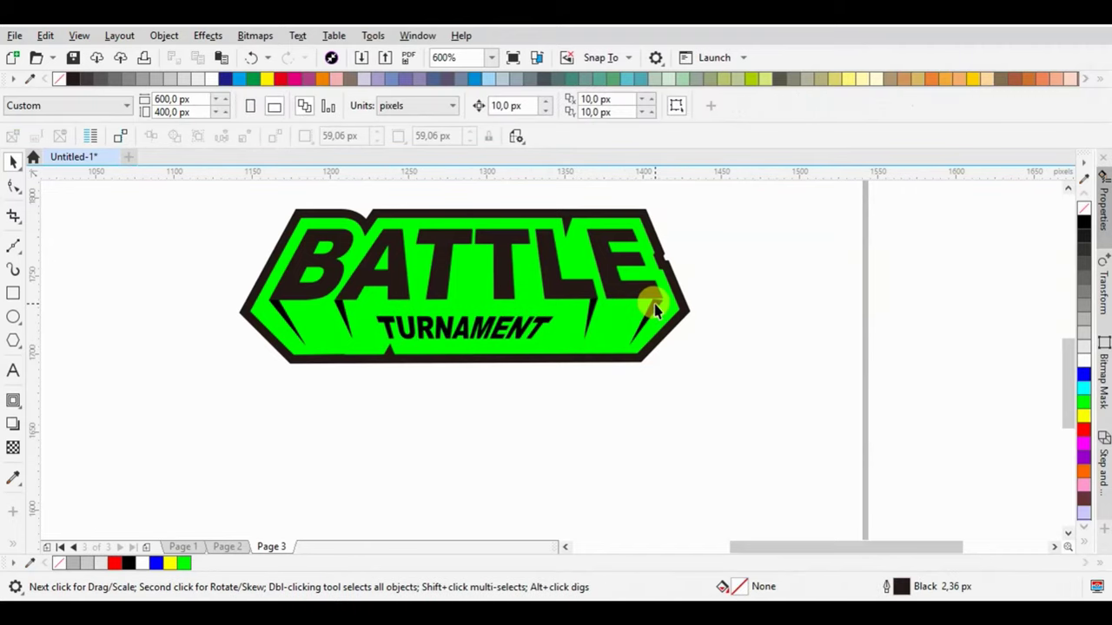
Step: Move the rightmost sliver's top node to the letter edge and convert BATTLE to curves
scroll(654, 308, "up", 4)
key("F10")
left_click(675, 293)
left_click_drag(674, 291, 688, 284)
left_click(14, 163)
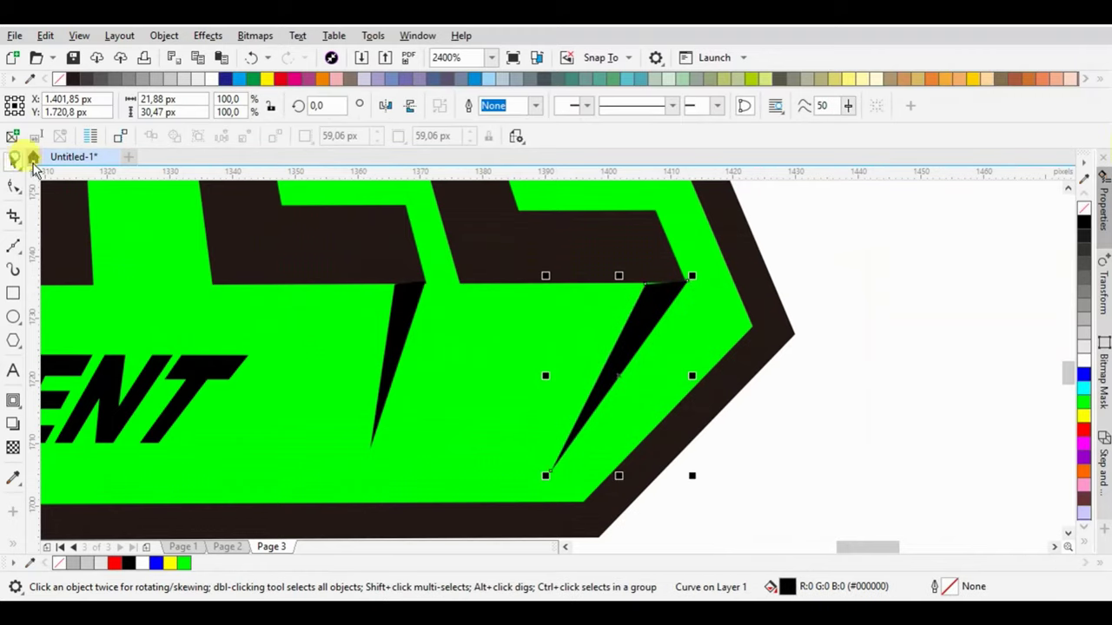
scroll(578, 258, "up", 2)
left_click(688, 242)
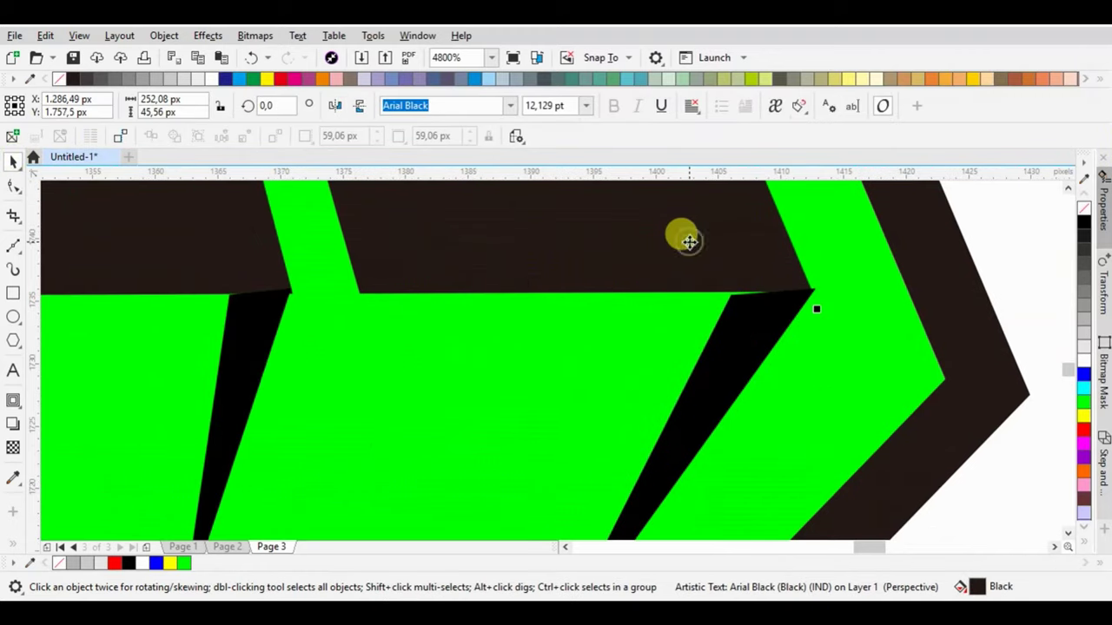
key("ctrl+q")
Step: Align the top nodes of two more black slivers with the letter bottoms
left_click(720, 315)
key("F10")
left_click_drag(727, 300, 736, 293)
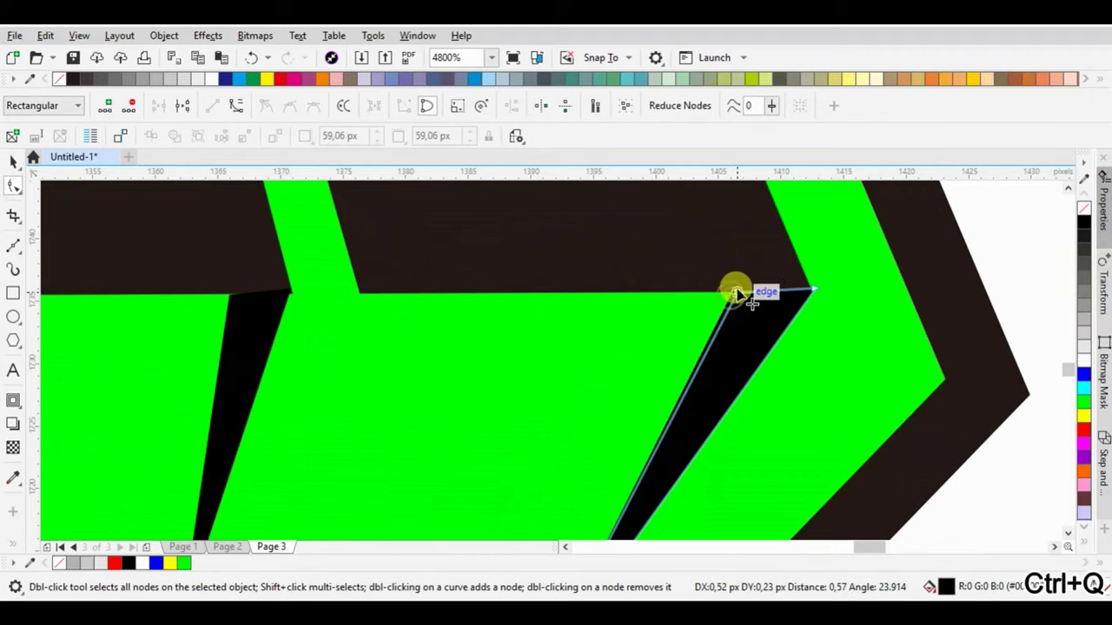
left_click(287, 296)
left_click_drag(291, 292, 294, 295)
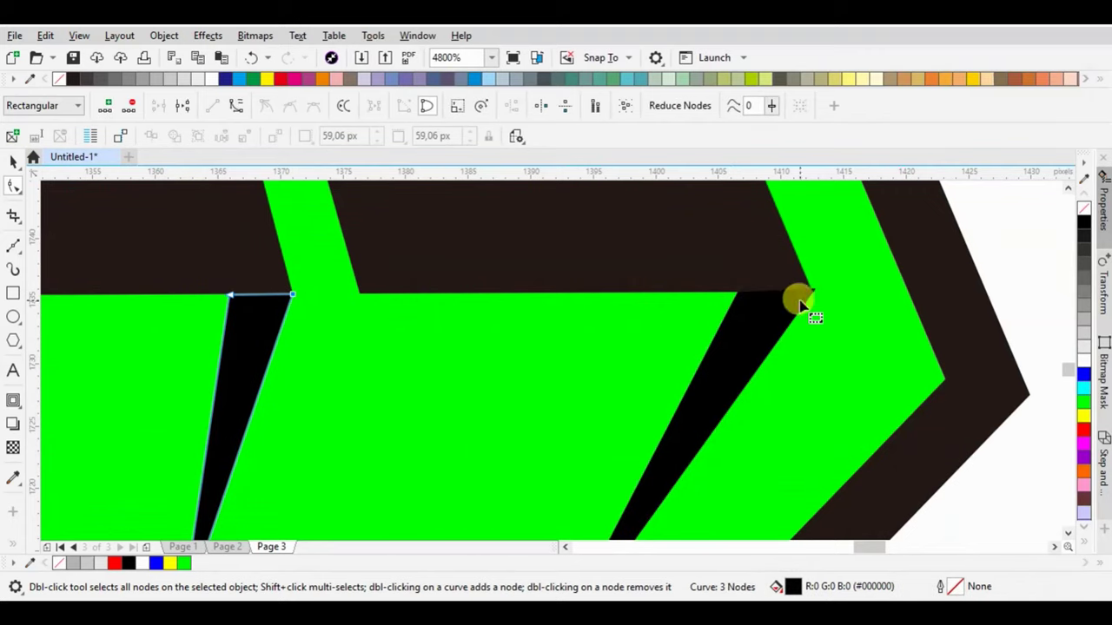
scroll(800, 304, "down", 10)
scroll(475, 305, "up", 6)
Step: Widen the sliver under the B by moving its top-right node right
left_click(637, 316)
scroll(620, 303, "up", 2)
scroll(543, 270, "down", 2)
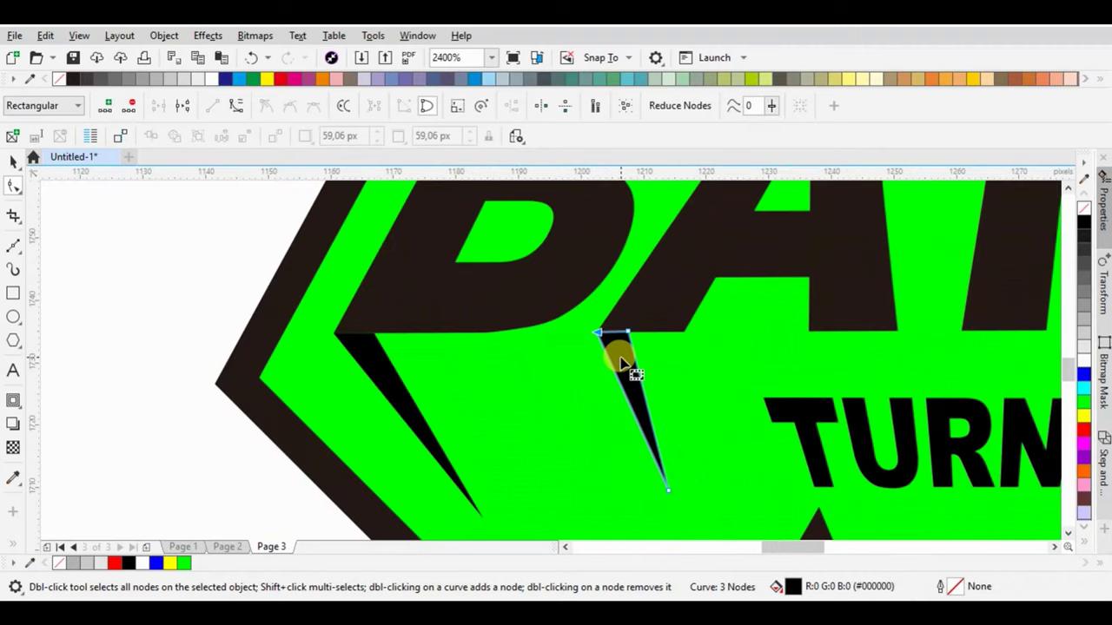
left_click(13, 162)
scroll(317, 347, "up", 1)
scroll(402, 342, "up", 1)
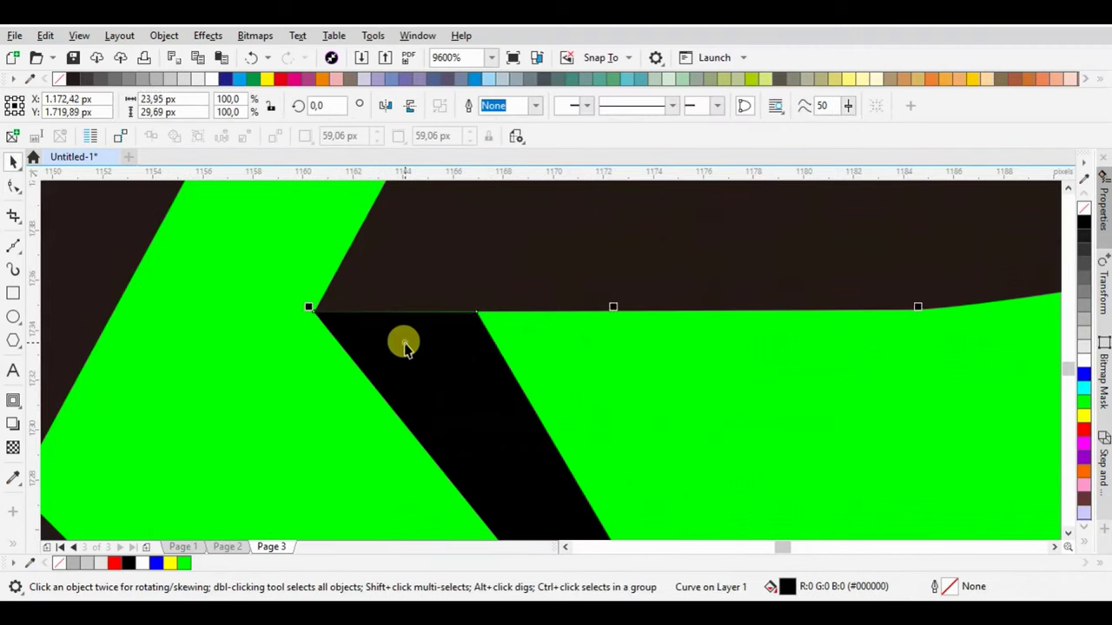
key("F10")
left_click_drag(474, 314, 493, 311)
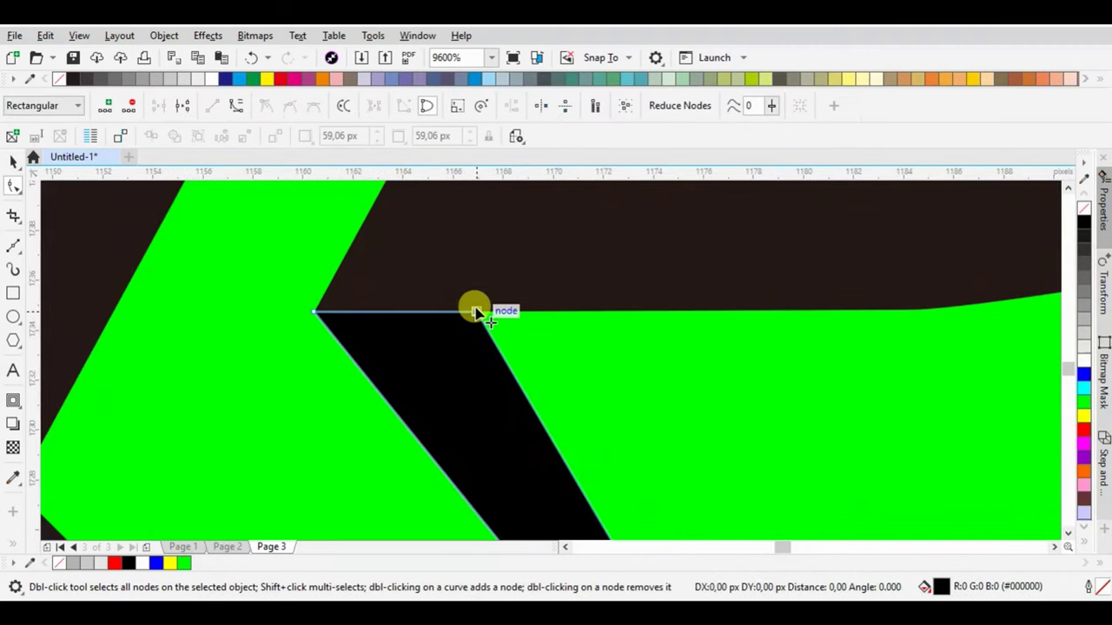
scroll(434, 317, "down", 2)
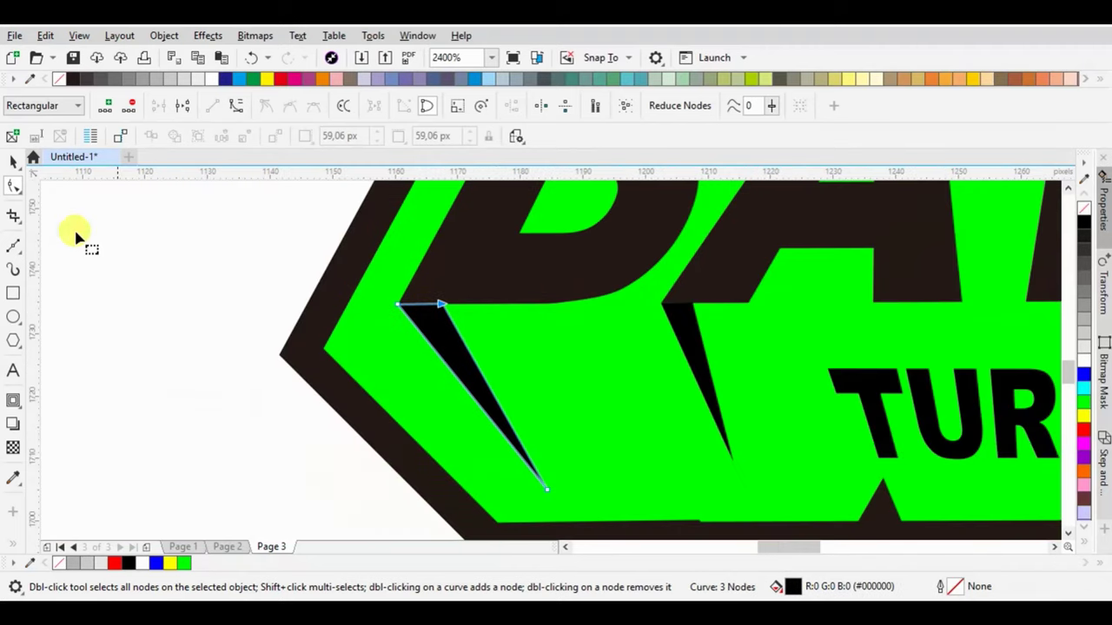
Step: Place a sliver beneath a T of BATTLE and slant it by shifting its bottom node
left_click(13, 161)
scroll(417, 399, "down", 1)
mouse_move(410, 371)
left_mouse_down()
mouse_move(625, 328)
mouse_move(801, 260)
left_mouse_up()
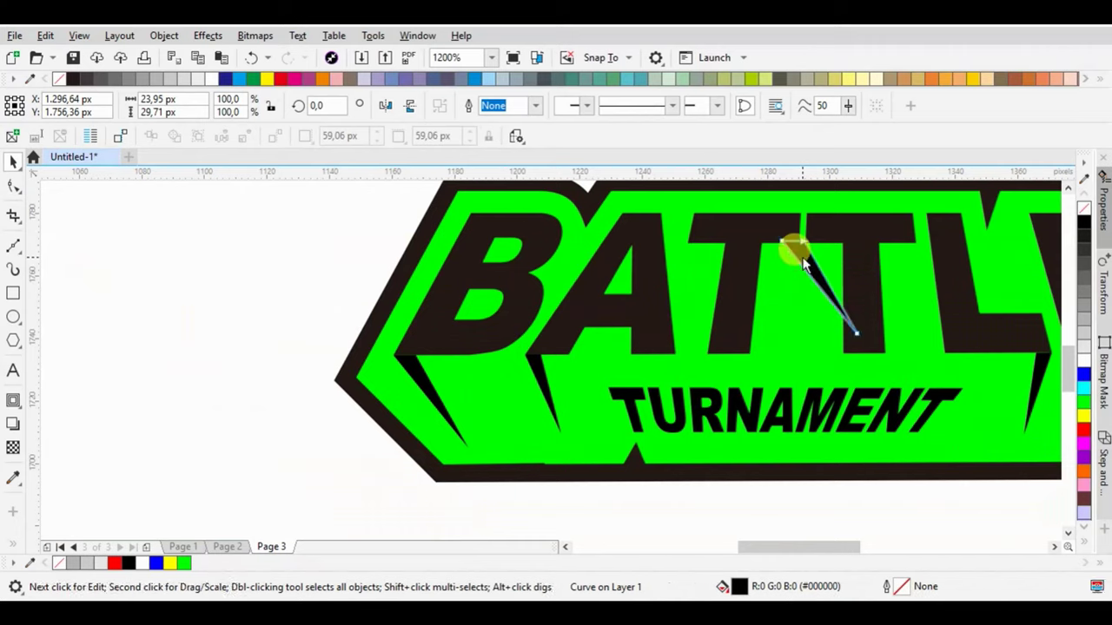
key("F10")
left_click_drag(855, 339, 795, 320)
key("space")
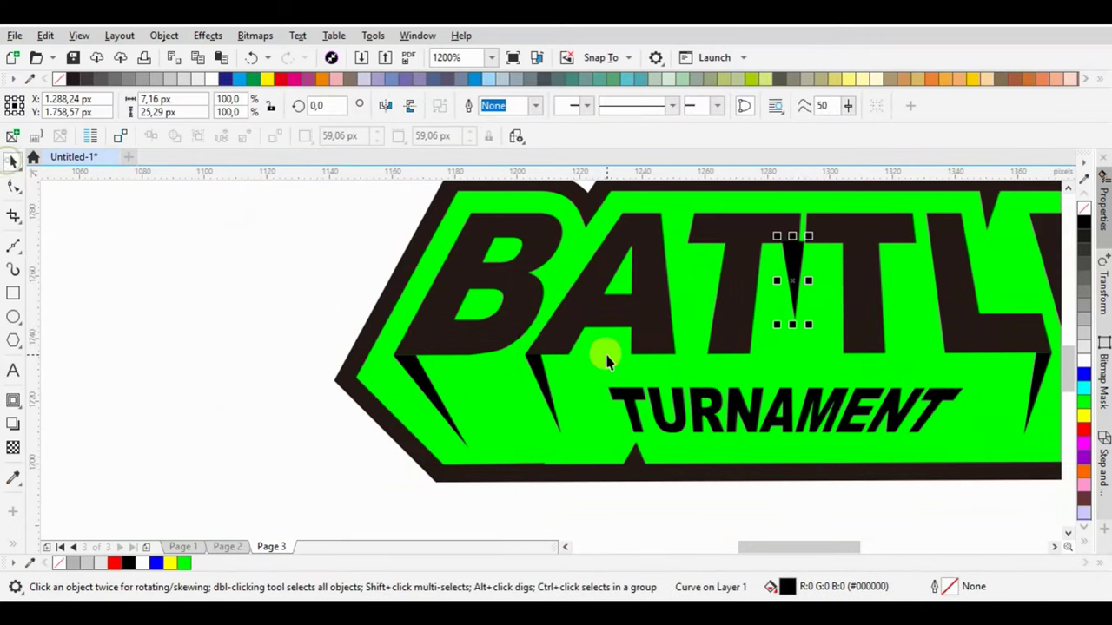
scroll(599, 352, "down", 1)
scroll(909, 272, "up", 1)
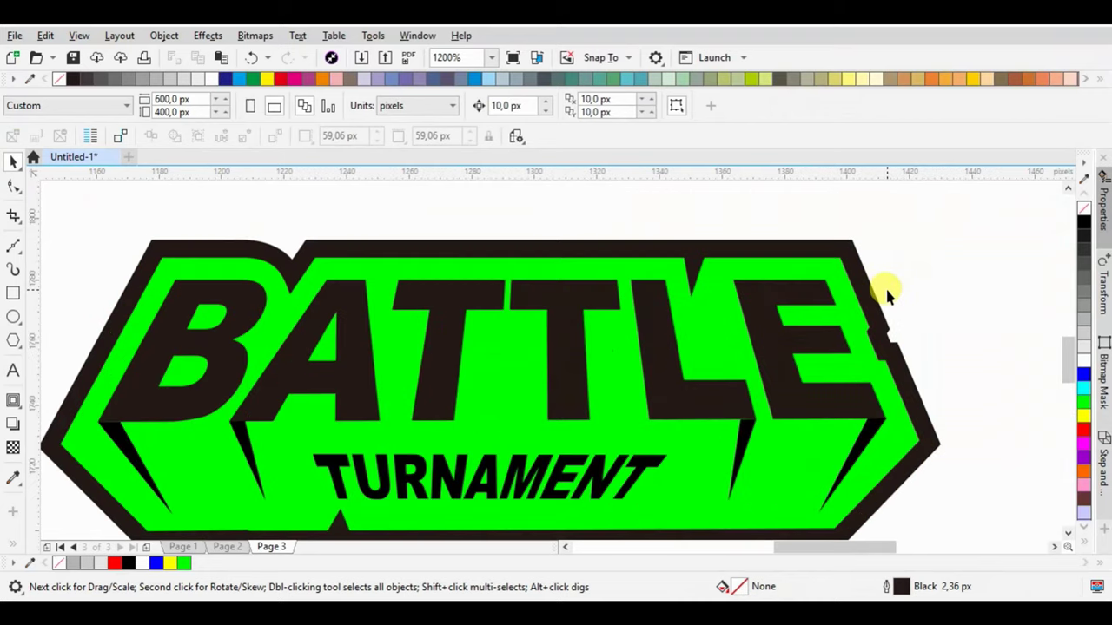
left_click(857, 268)
Step: Fill the outer outline shape with a fountain gradient from blue to magenta #FF00DD
left_click(1086, 374)
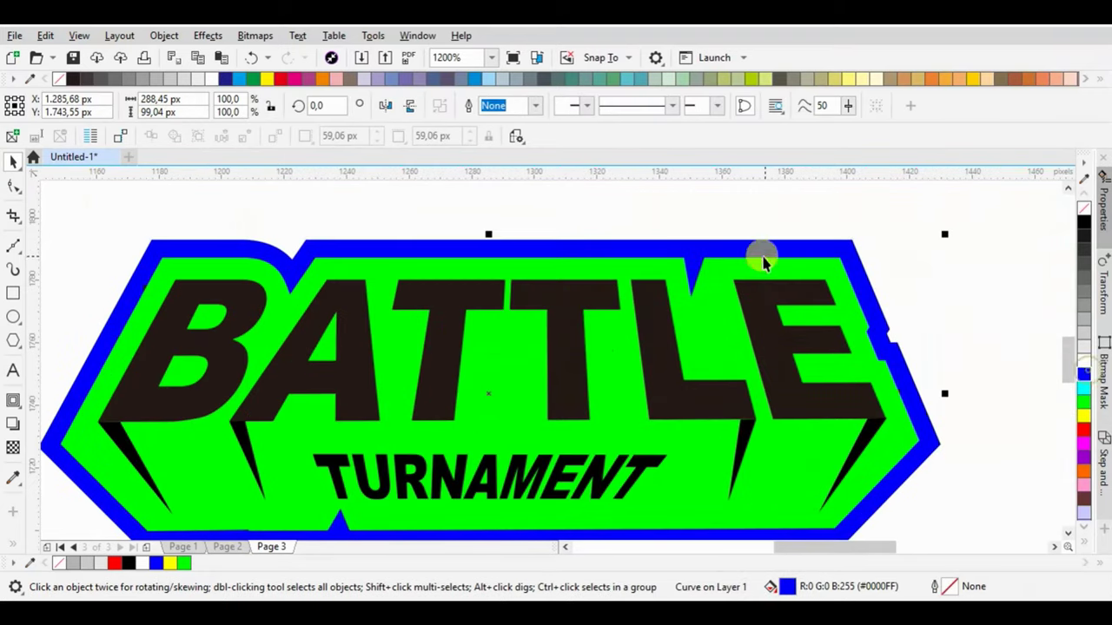
scroll(725, 243, "down", 1)
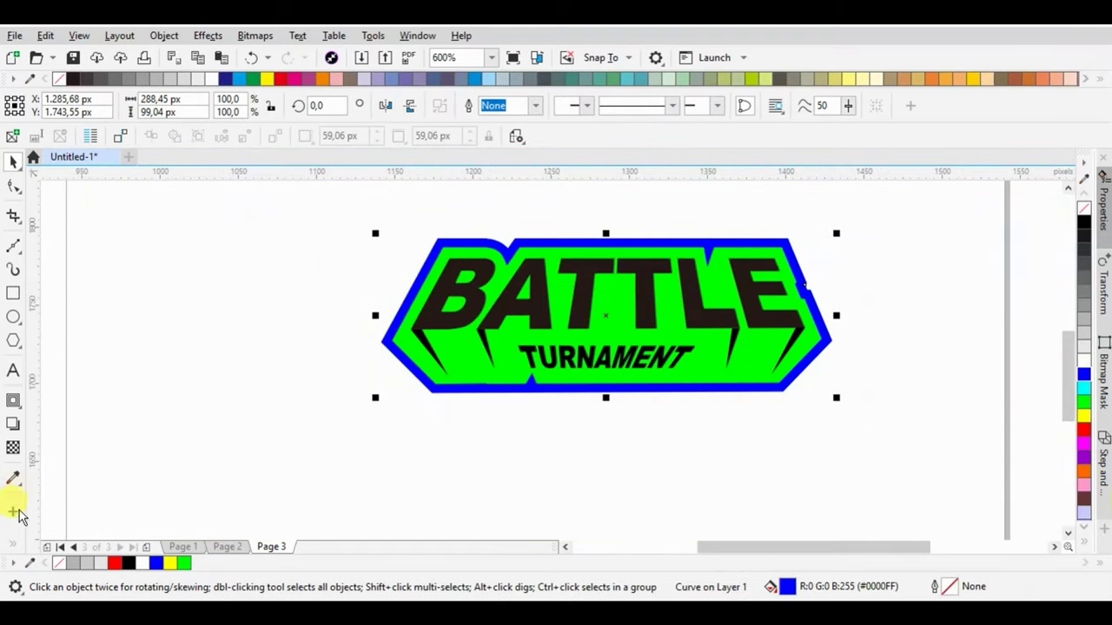
left_click(12, 547)
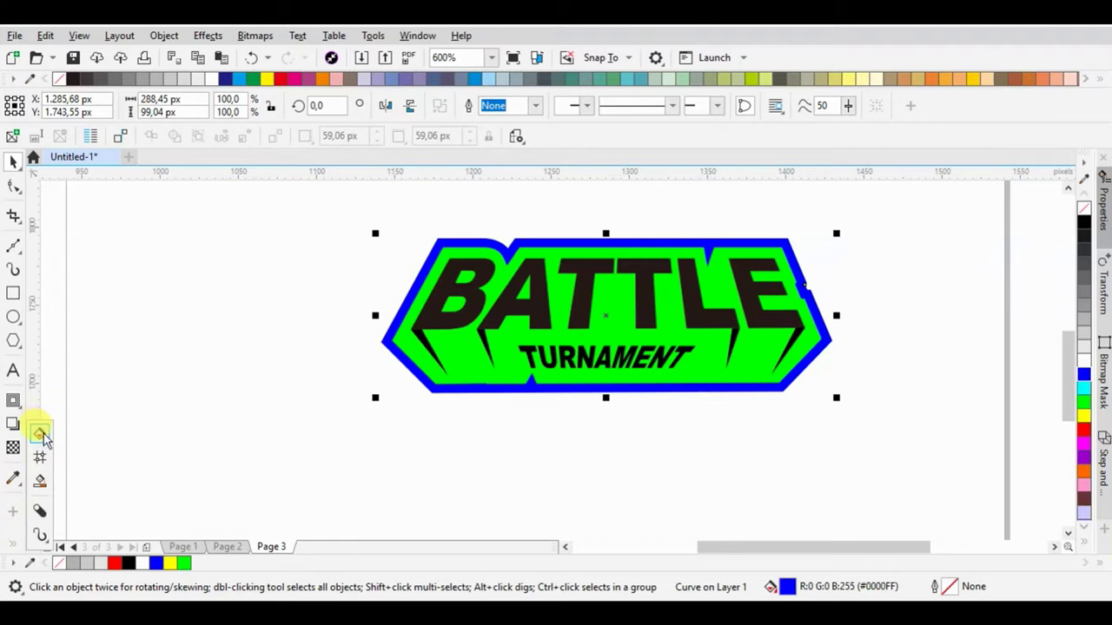
left_click(40, 434)
left_click_drag(409, 424, 723, 252)
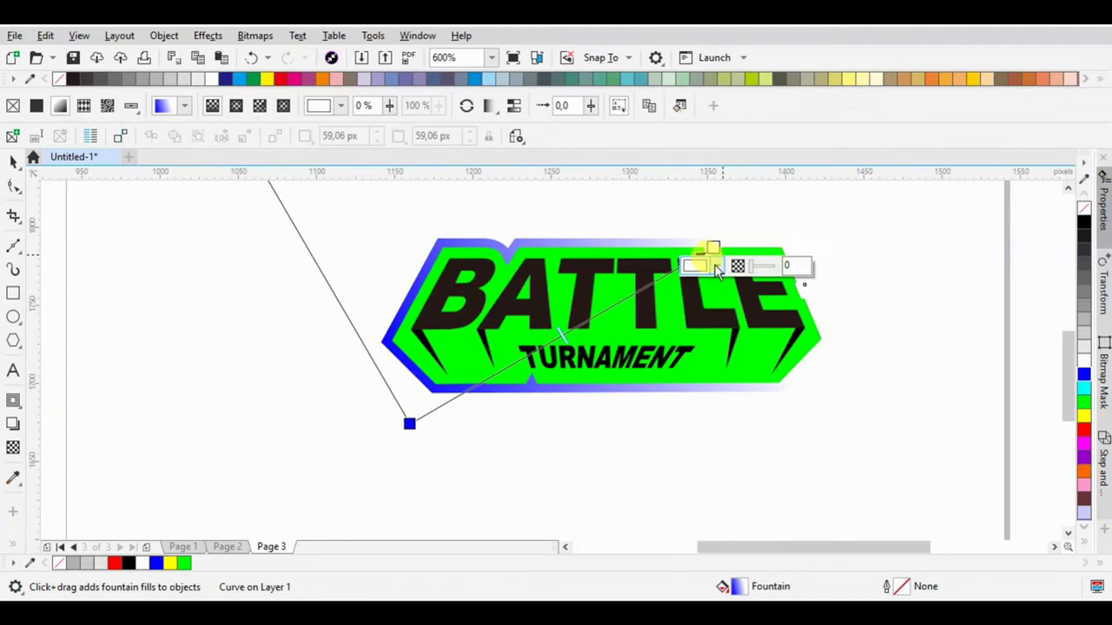
left_click(699, 267)
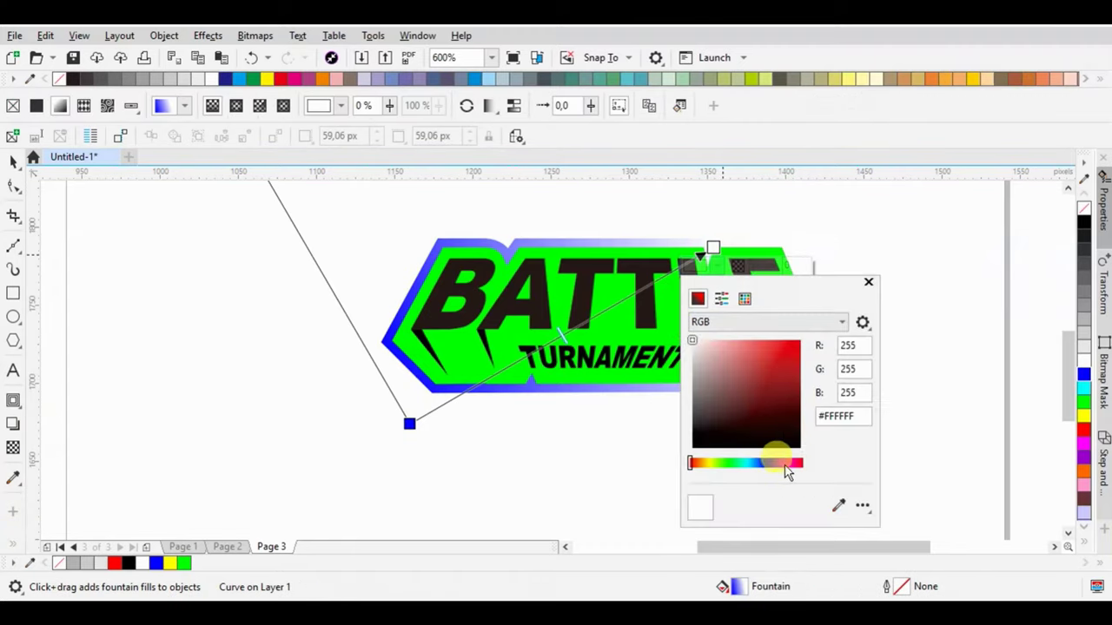
left_click_drag(798, 472, 787, 463)
left_click_drag(773, 365, 800, 340)
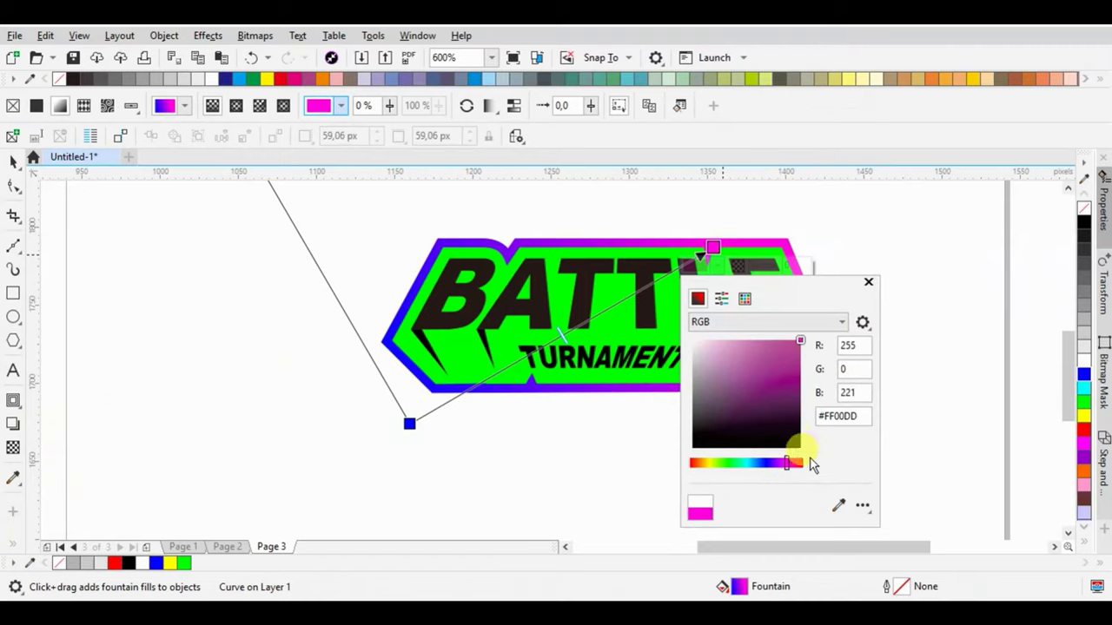
left_click(869, 283)
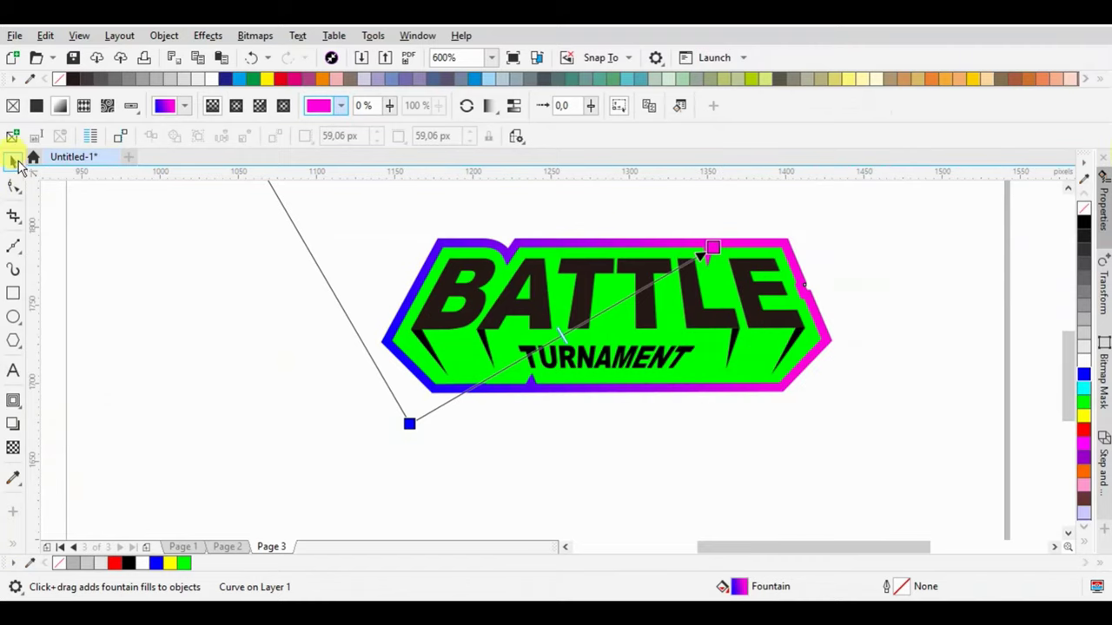
left_click(13, 161)
left_click(498, 372)
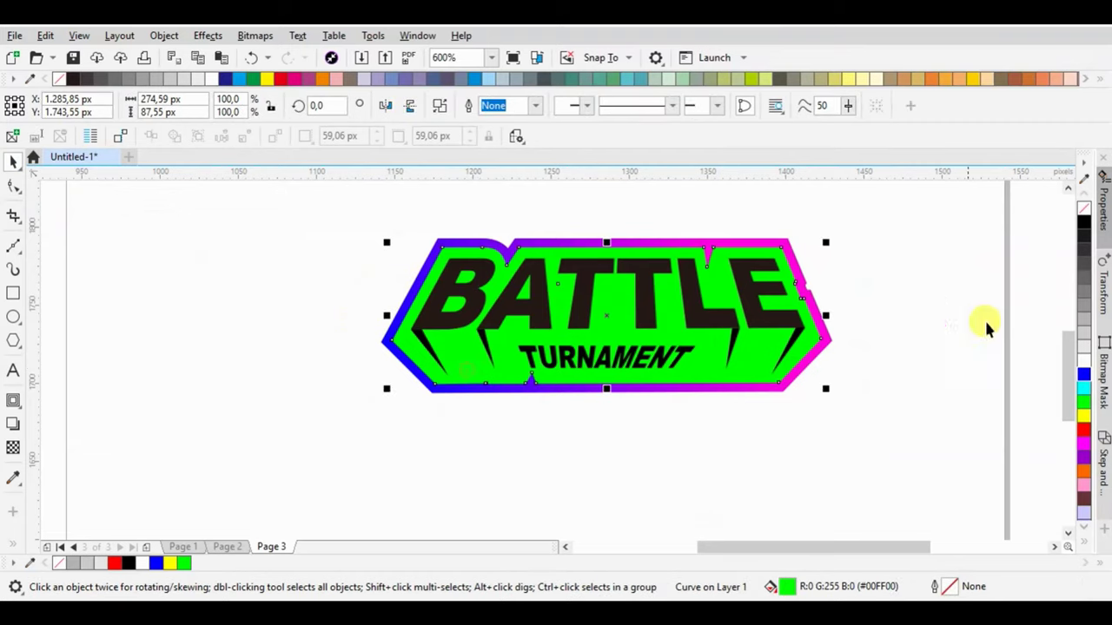
Step: Fill the green backing shape behind the letters with solid black
scroll(704, 248, "up", 1)
left_click(700, 238, "shift")
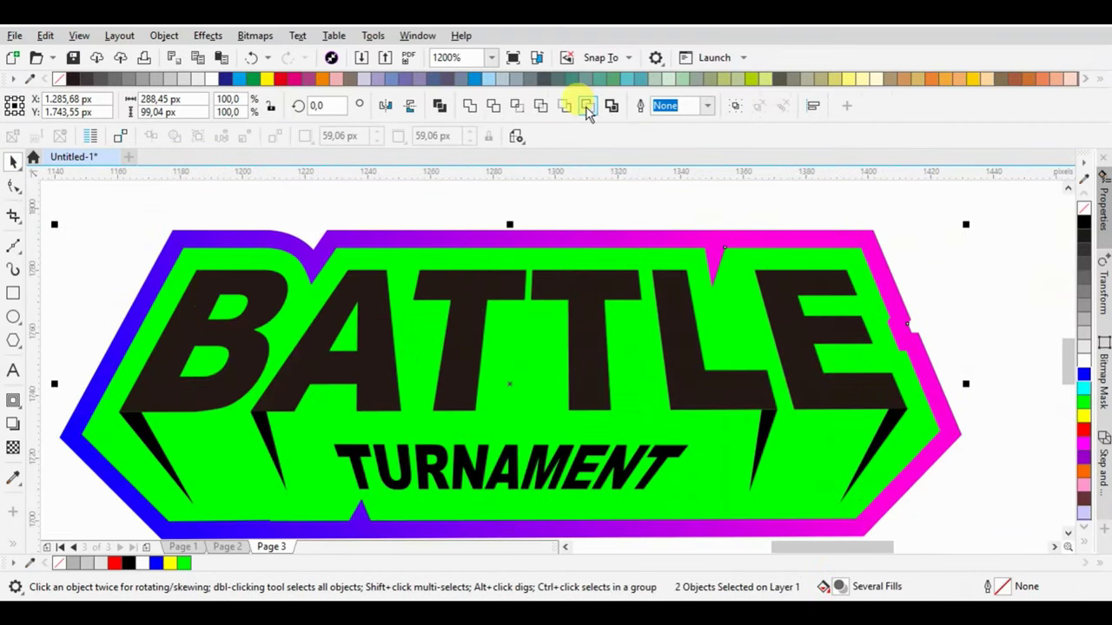
left_click(615, 243)
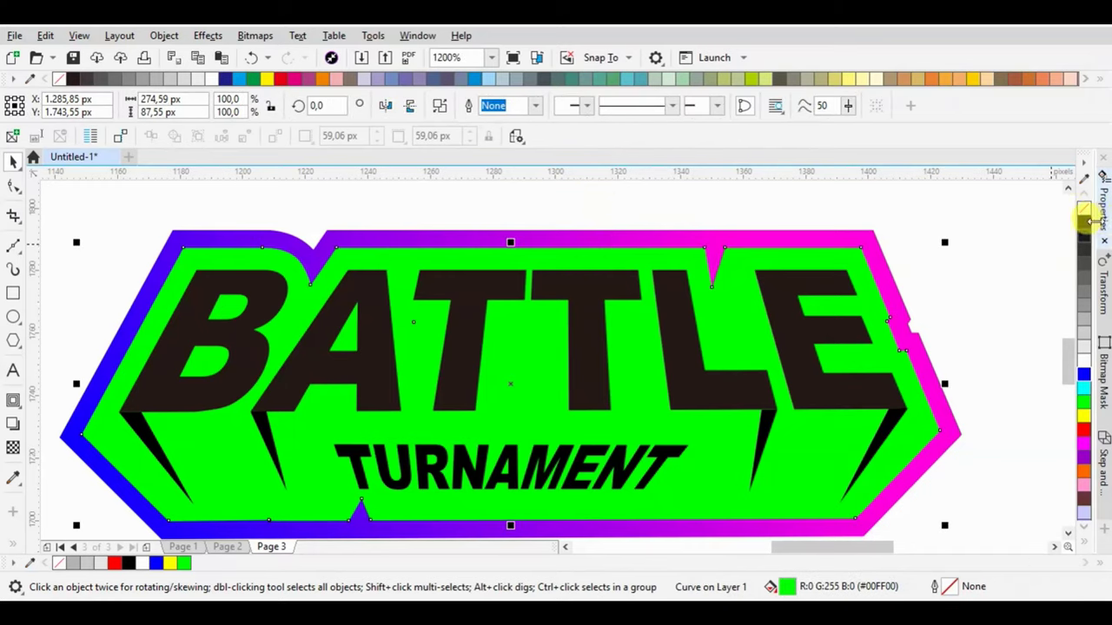
left_click(1083, 222)
Step: Group all six logo pieces together with Ctrl+G
scroll(816, 402, "down", 1)
left_click_drag(918, 438, 337, 263)
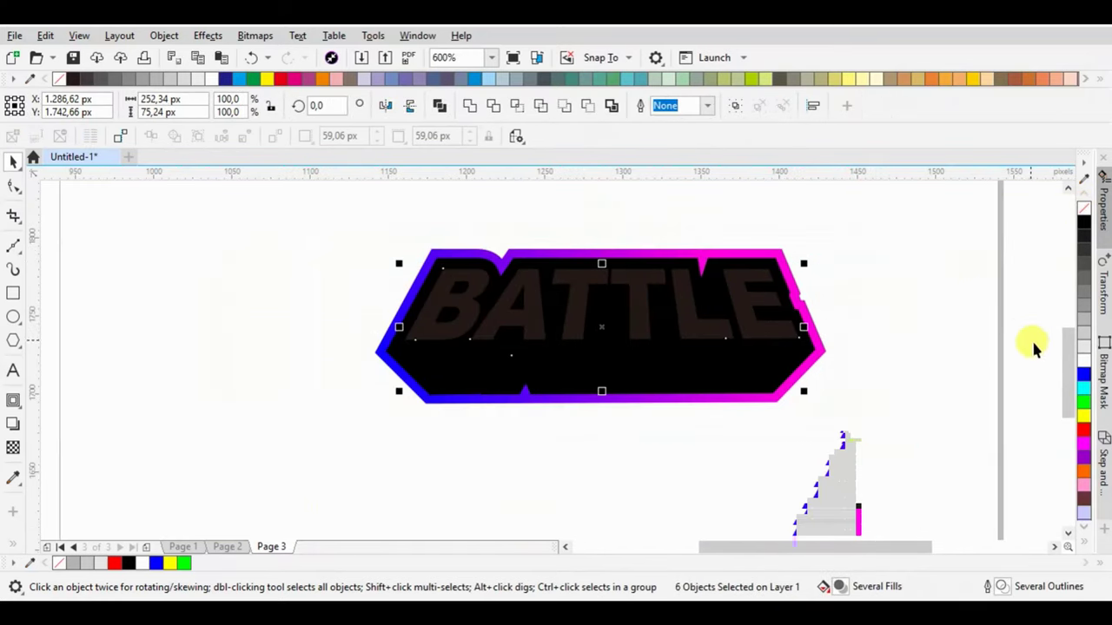
key("ctrl+g")
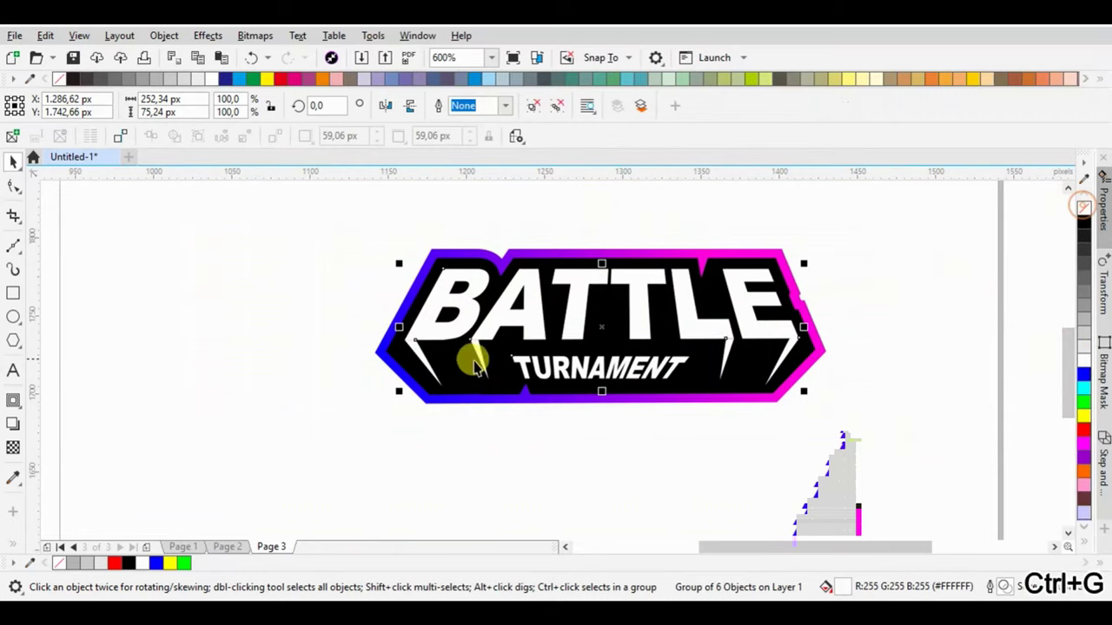
Step: Copy the outline's blue-to-magenta gradient onto the BATTLE letters with the Attributes Eyedropper
left_click(13, 478)
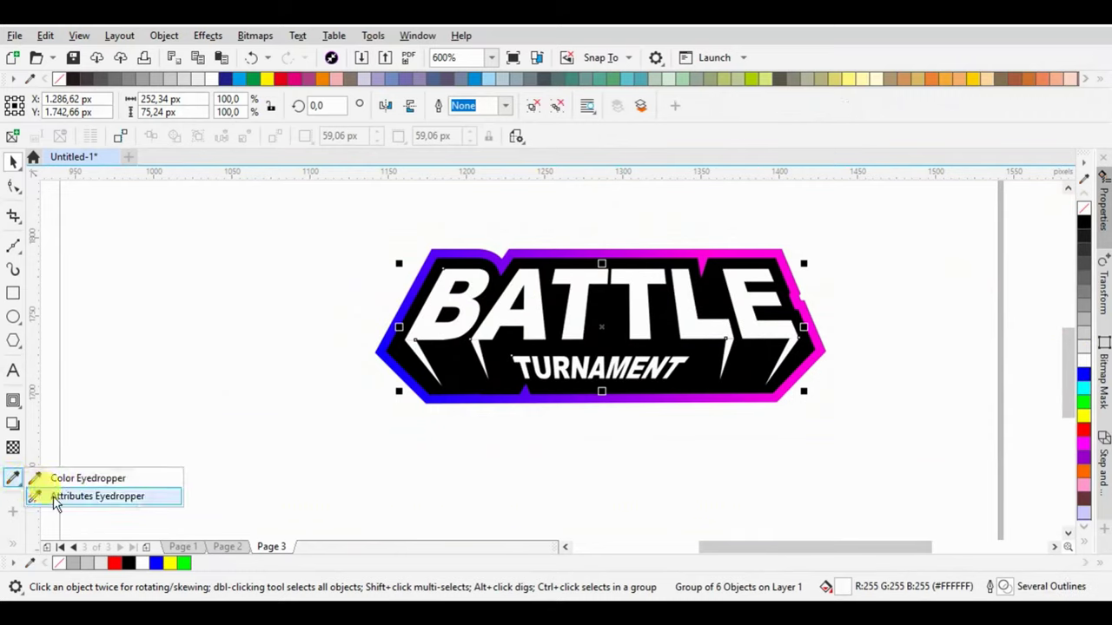
left_click(52, 496)
left_click(550, 393)
left_click(521, 322)
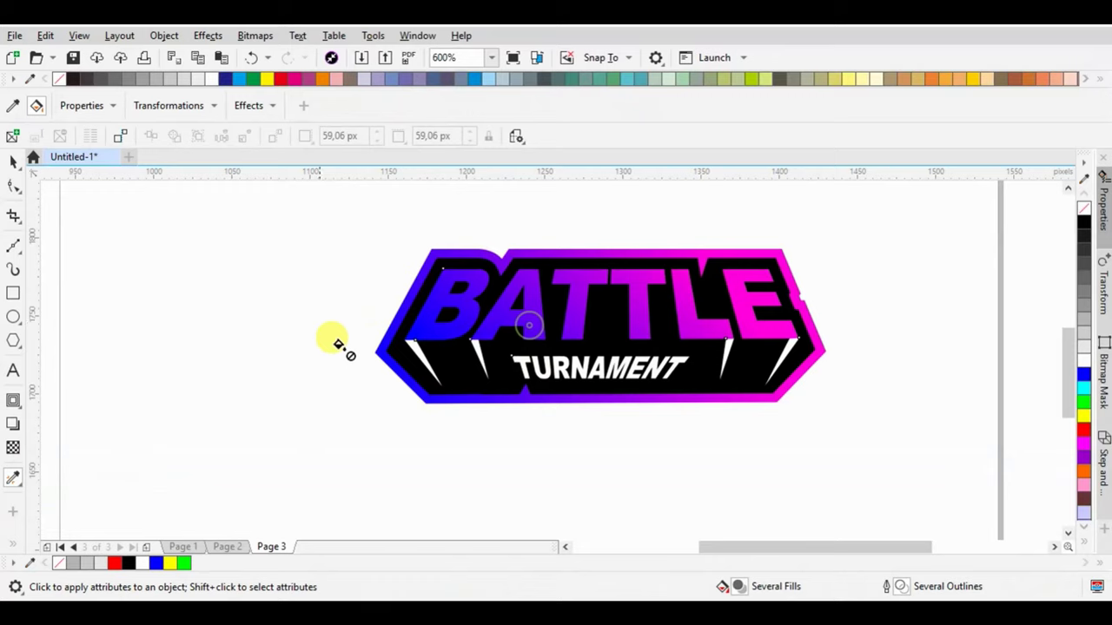
Step: Apply the same gradient to the four white spikes, then clear the selection
scroll(781, 343, "up", 2)
left_click(789, 337)
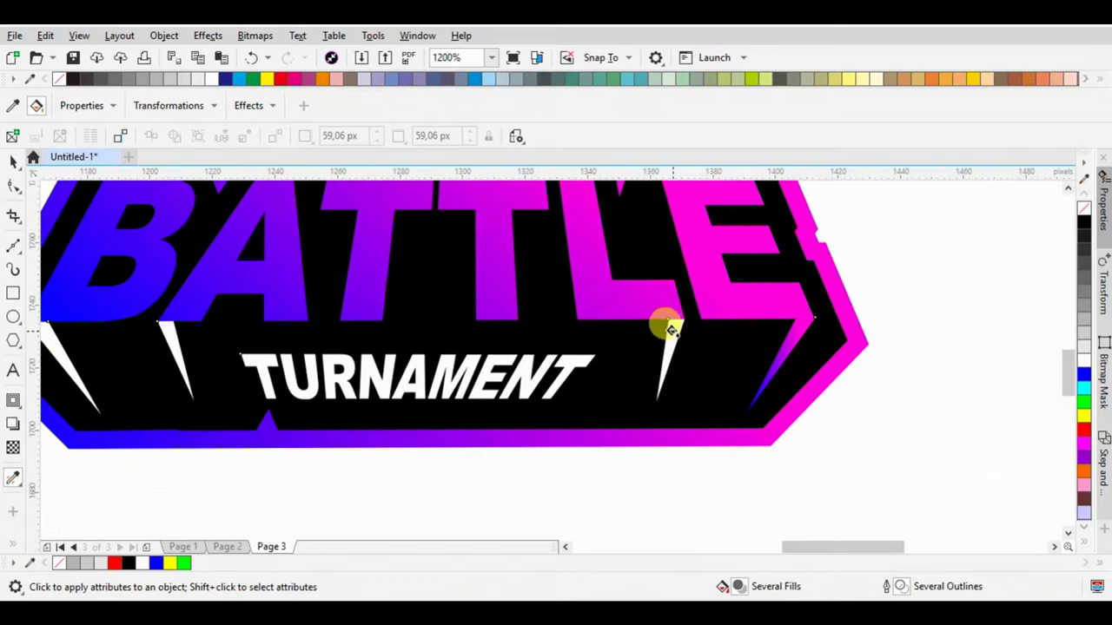
left_click(669, 329)
left_click(163, 328)
left_click(46, 335)
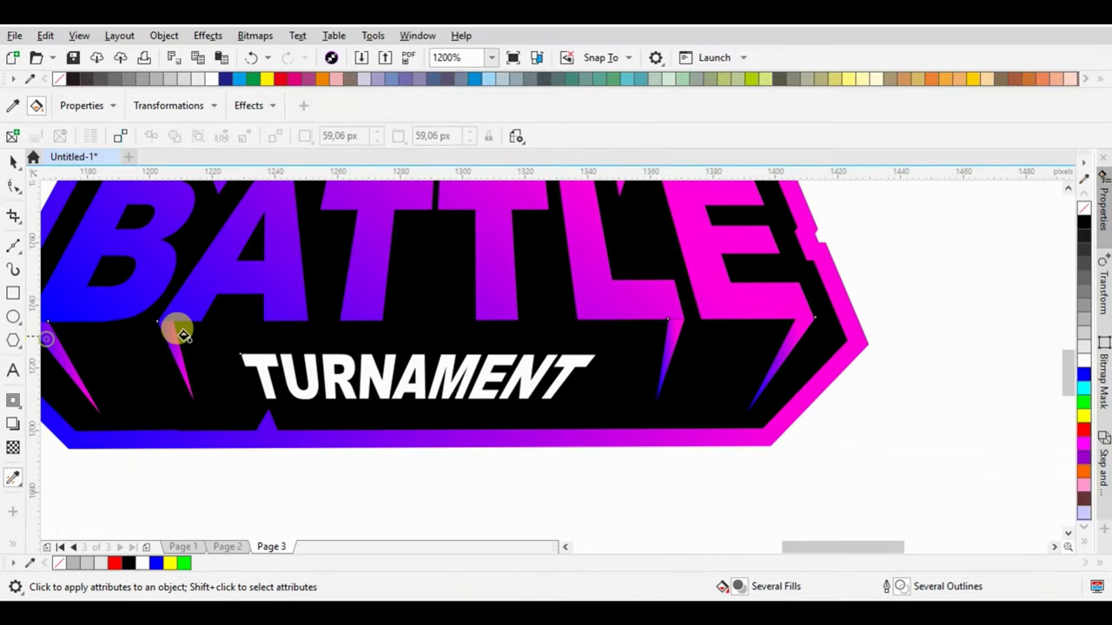
scroll(521, 347, "down", 2)
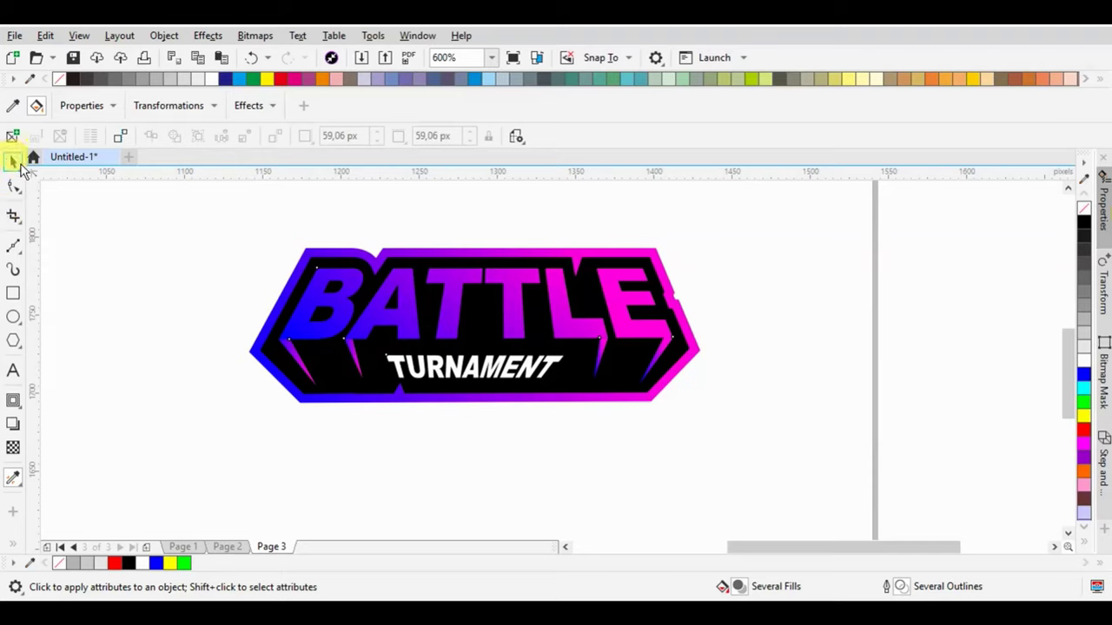
left_click(13, 162)
left_click(812, 407)
scroll(812, 407, "down", 1)
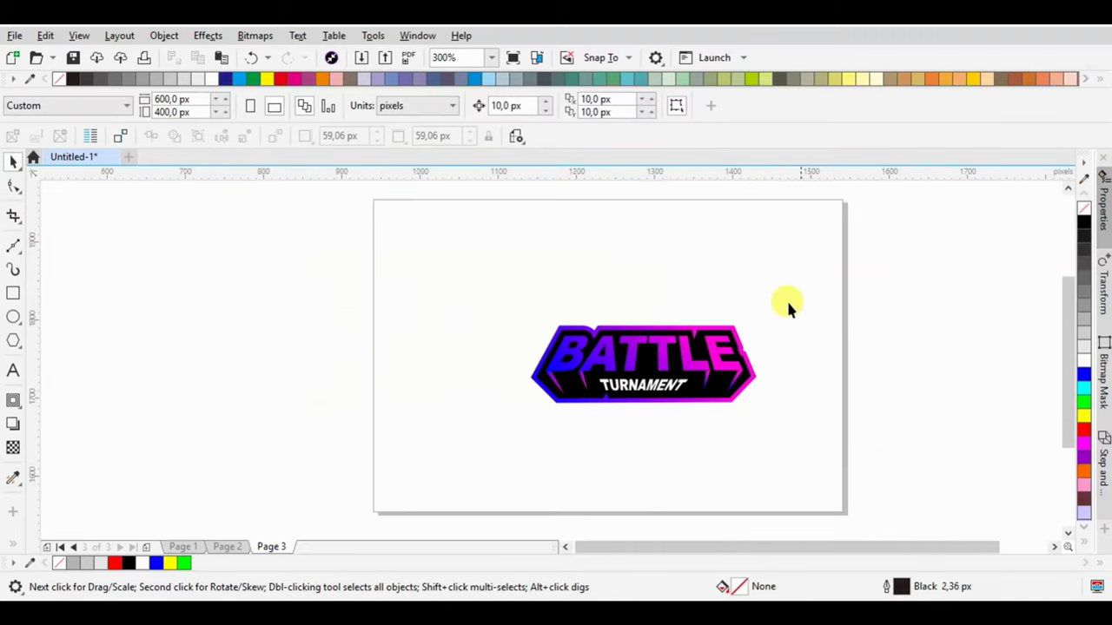
Step: Group the logo pieces and shift the group slightly left
left_click_drag(493, 434, 493, 434)
key("ctrl+g")
left_click_drag(720, 385, 681, 382)
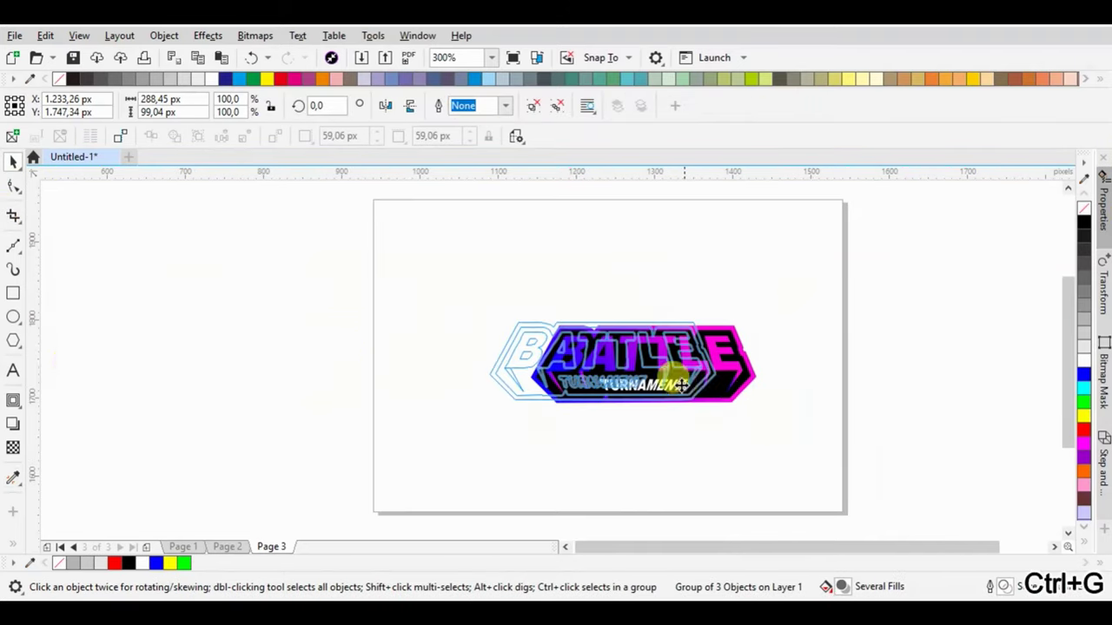
Step: Add a page-sized rectangle and give it the logo's blue-to-magenta gradient fill
double_click(13, 293)
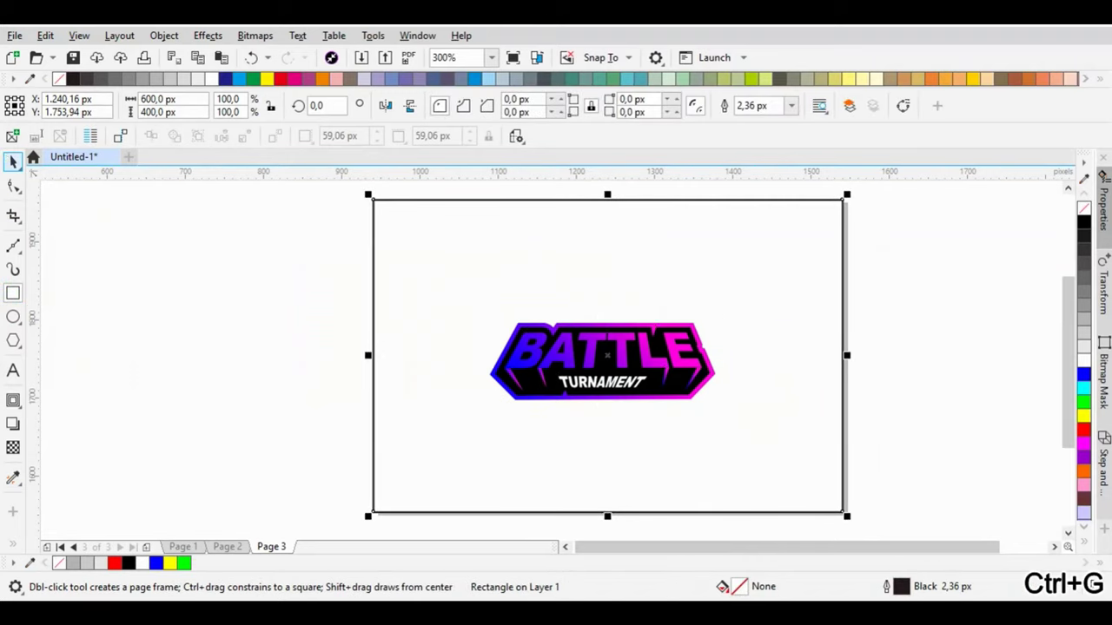
key("space")
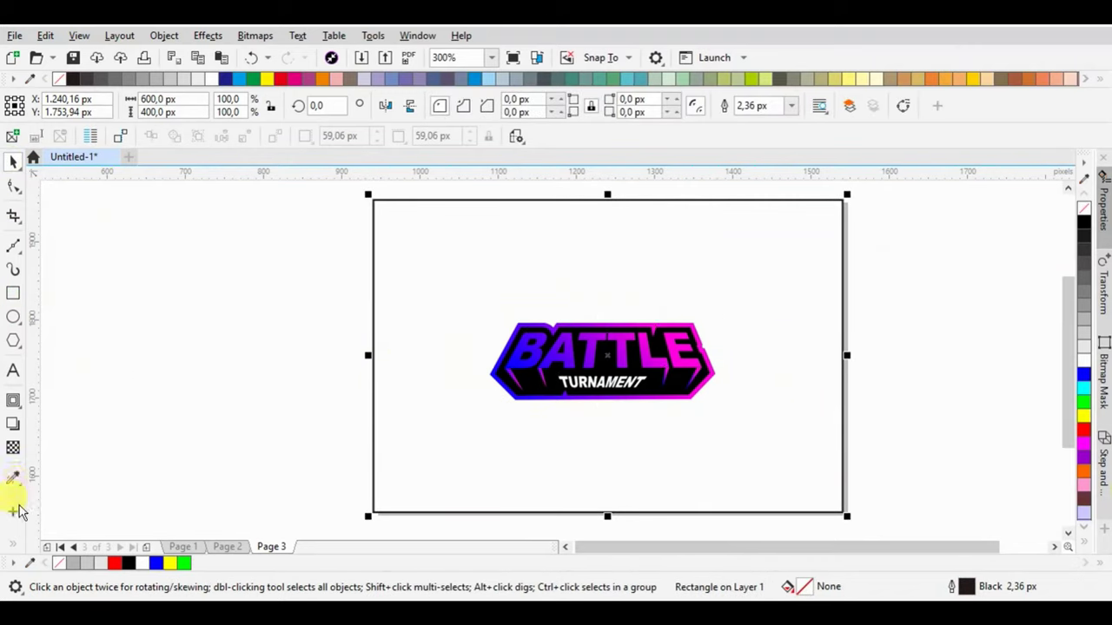
left_click(13, 477)
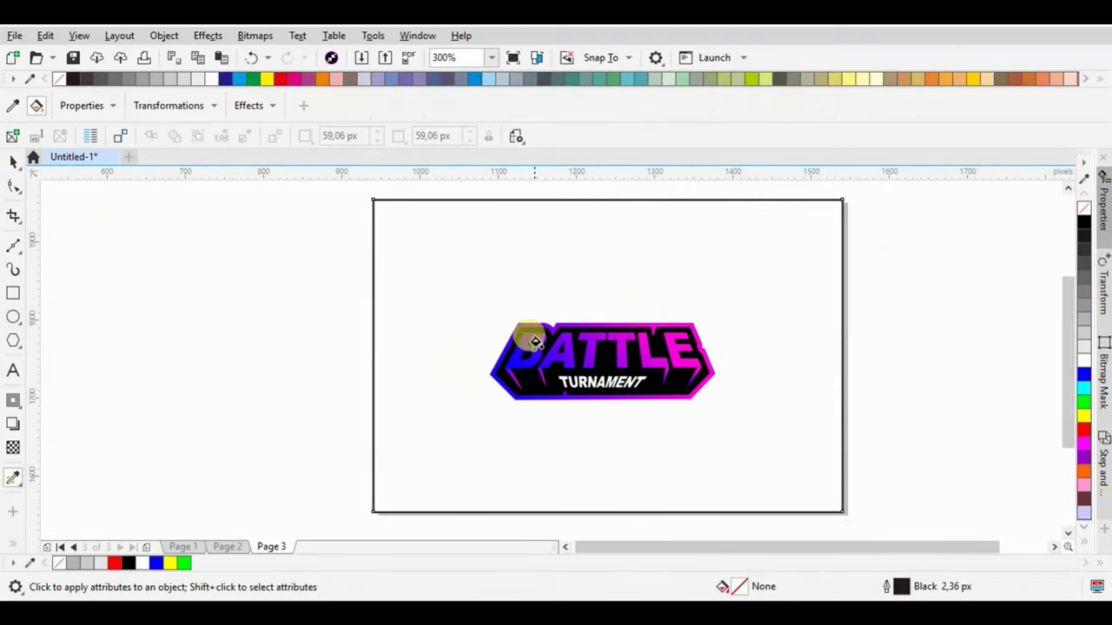
left_click(532, 347)
left_click(564, 257)
left_click(13, 161)
Step: Convert the enlarged logo copy to a bitmap and apply uniform transparency
mouse_move(280, 287)
left_mouse_down()
mouse_move(822, 458)
mouse_move(719, 408)
mouse_move(981, 487)
left_mouse_up()
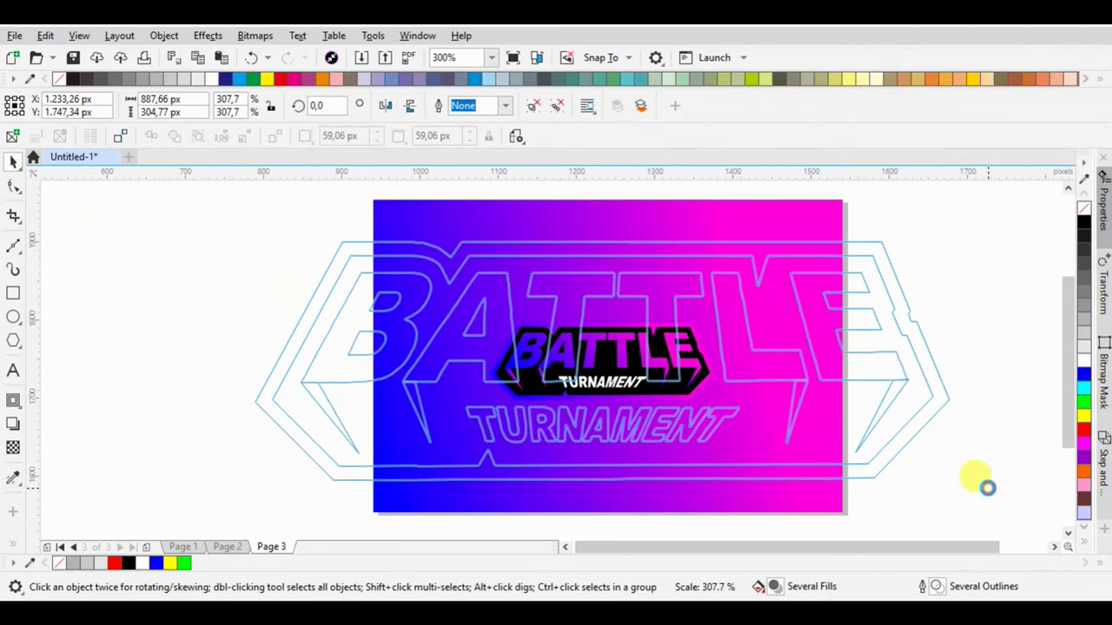
left_click(262, 50)
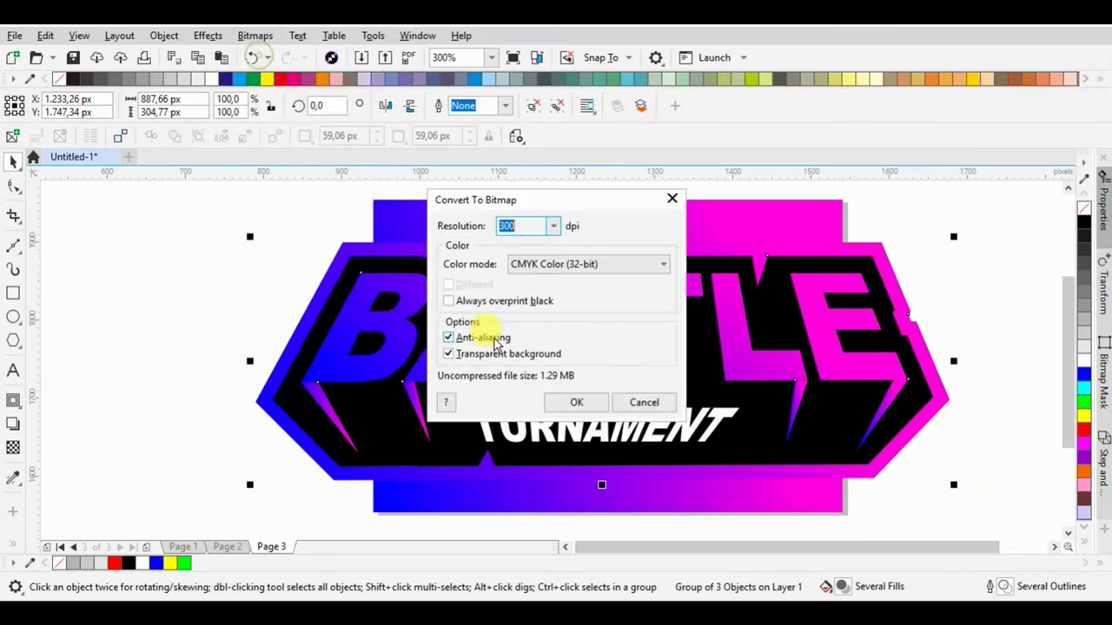
left_click(575, 402)
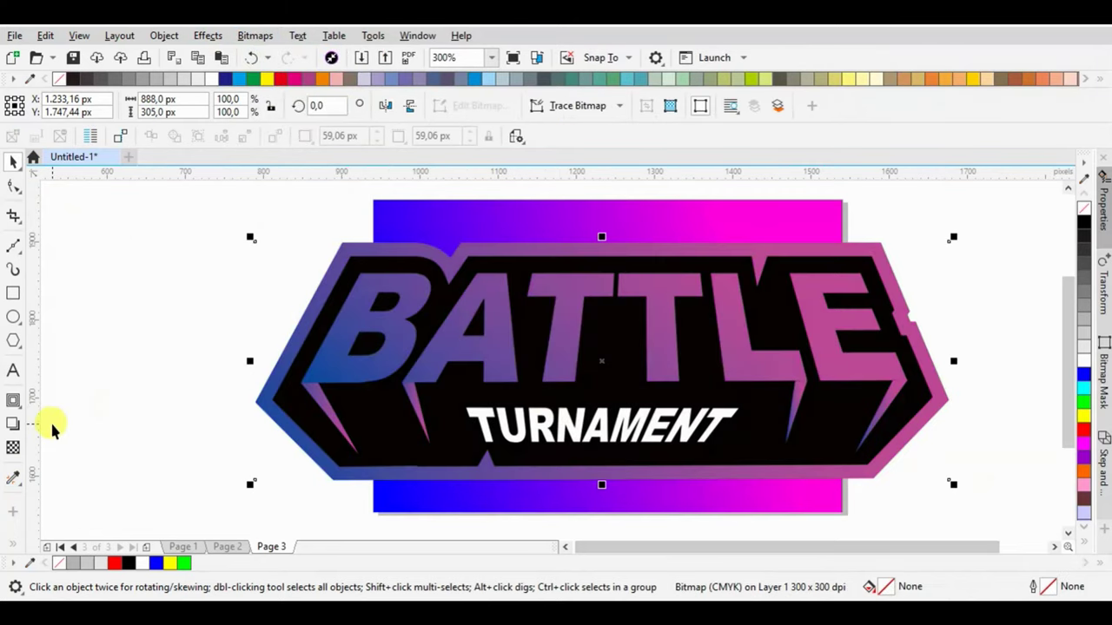
left_click(13, 448)
left_click(36, 105)
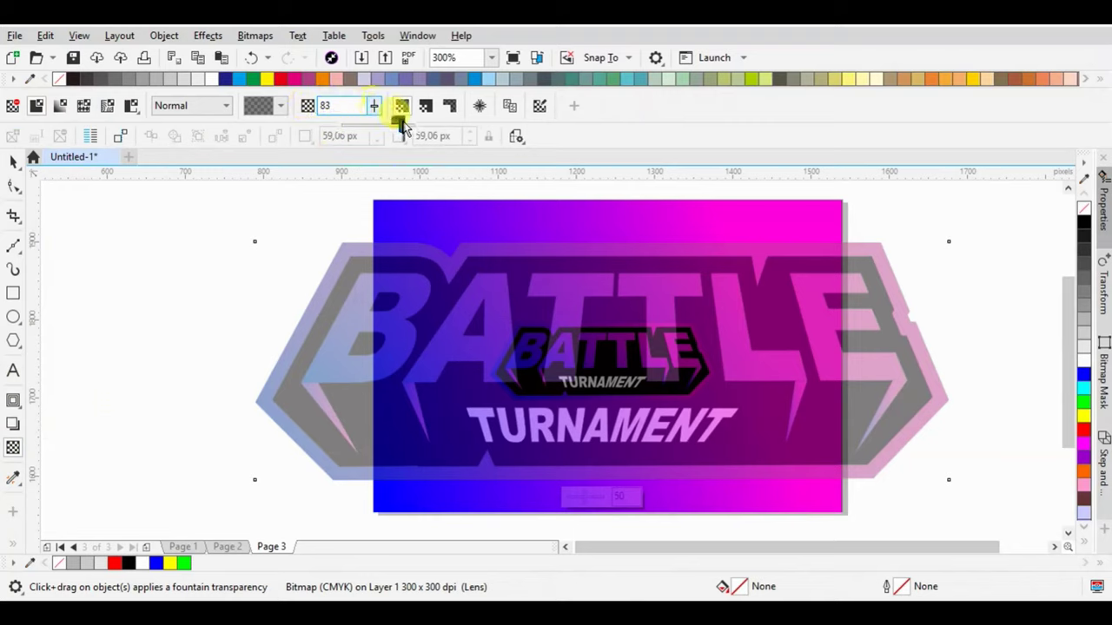
Step: Set the bitmap logo's transparency to 74 and nudge it slightly lower
key("Return")
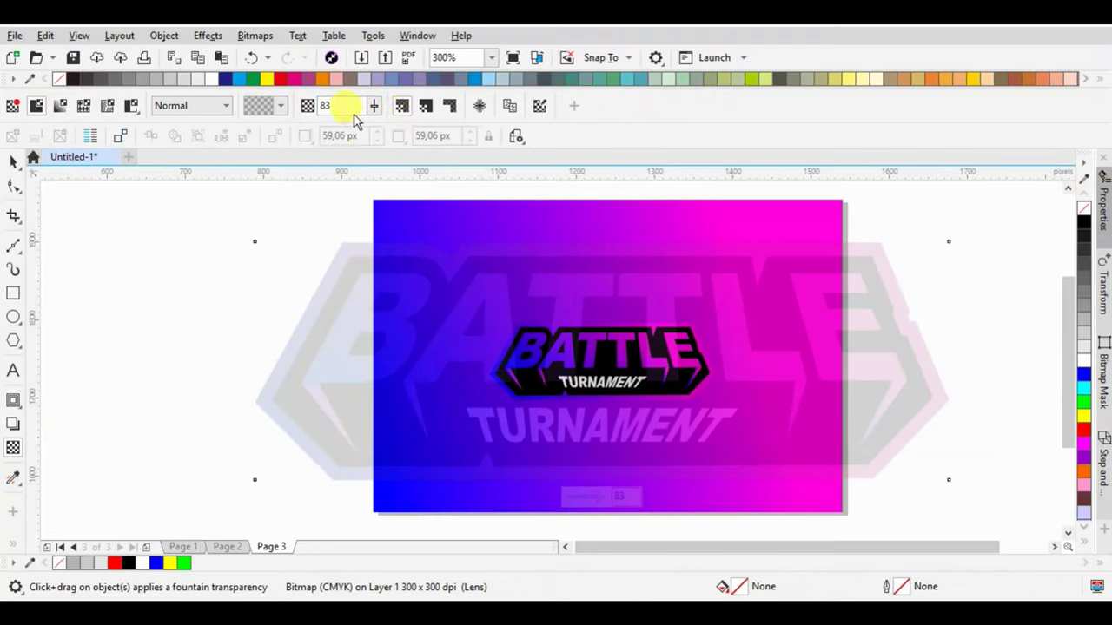
left_click(371, 109)
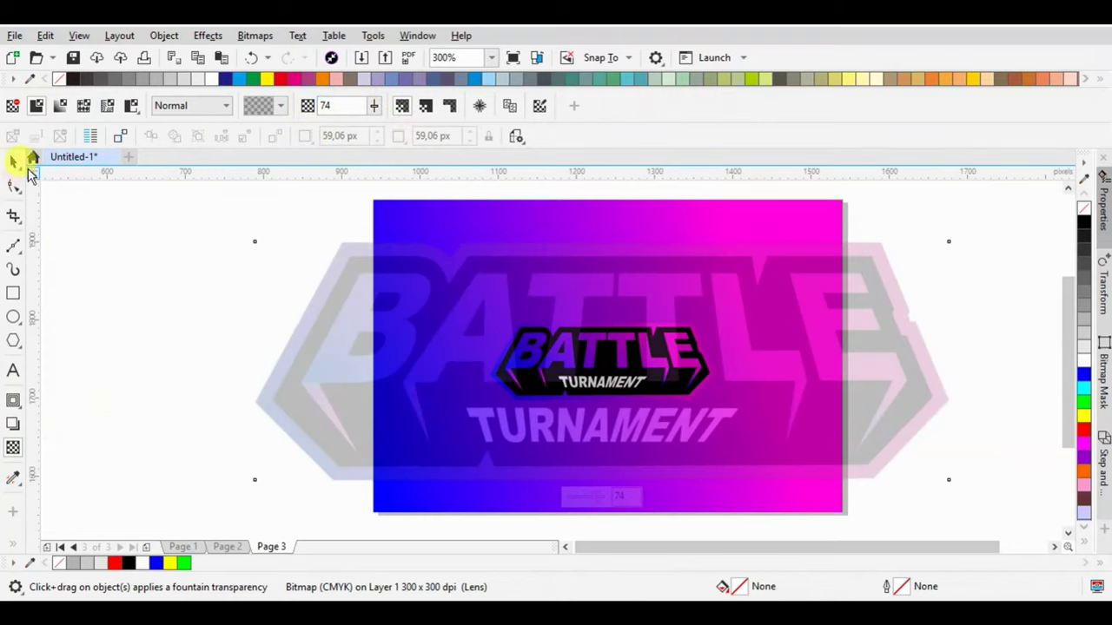
left_click(13, 161)
mouse_move(717, 285)
left_mouse_down()
mouse_move(722, 311)
mouse_move(724, 291)
left_mouse_up()
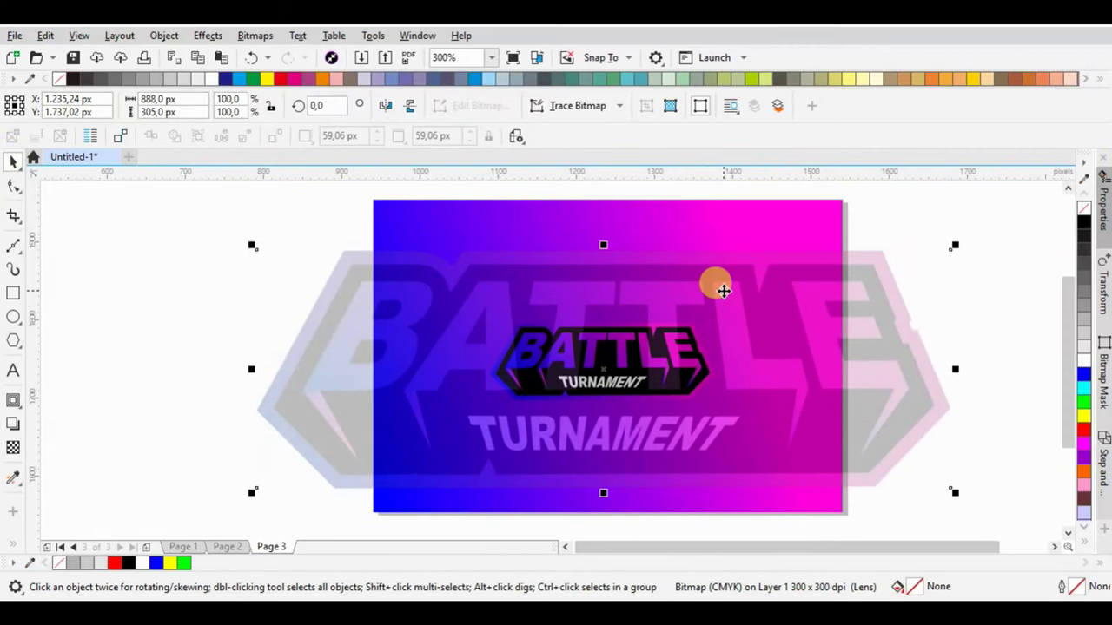
Step: PowerClip the faded bitmap logo inside the gradient background rectangle, then select the BATTLE logo group
right_click(722, 291)
left_click(790, 354)
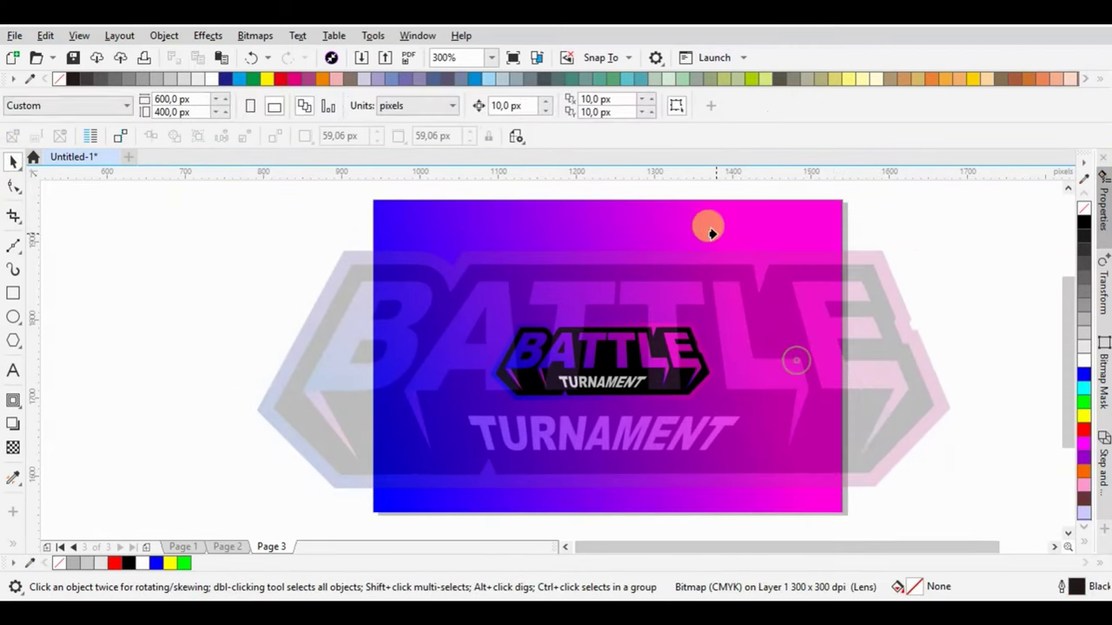
left_click(715, 233)
left_click_drag(242, 304, 846, 471)
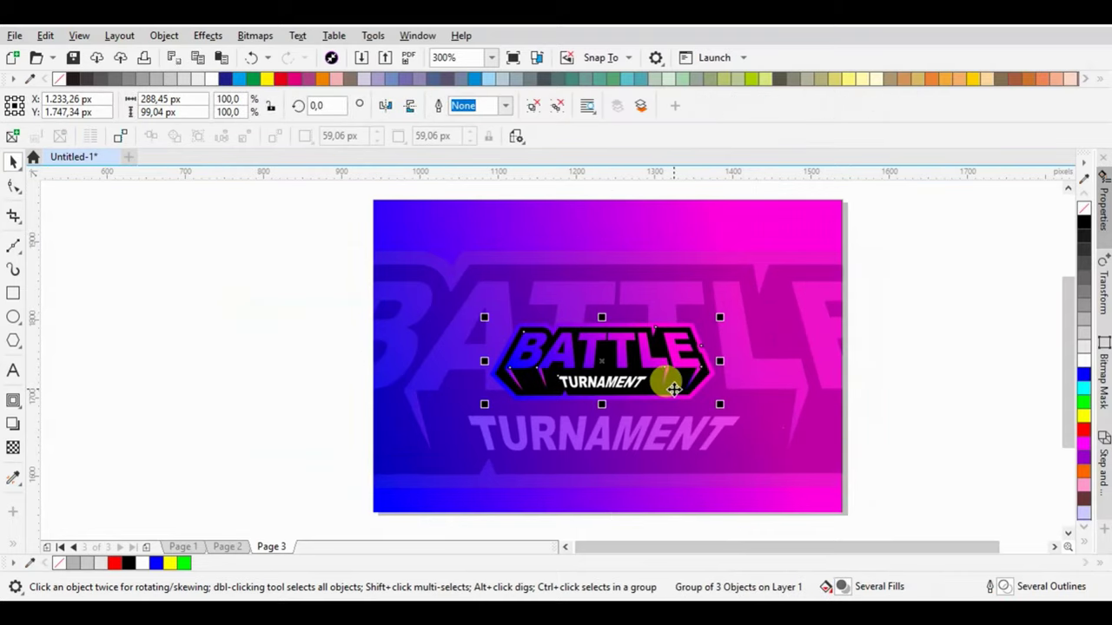